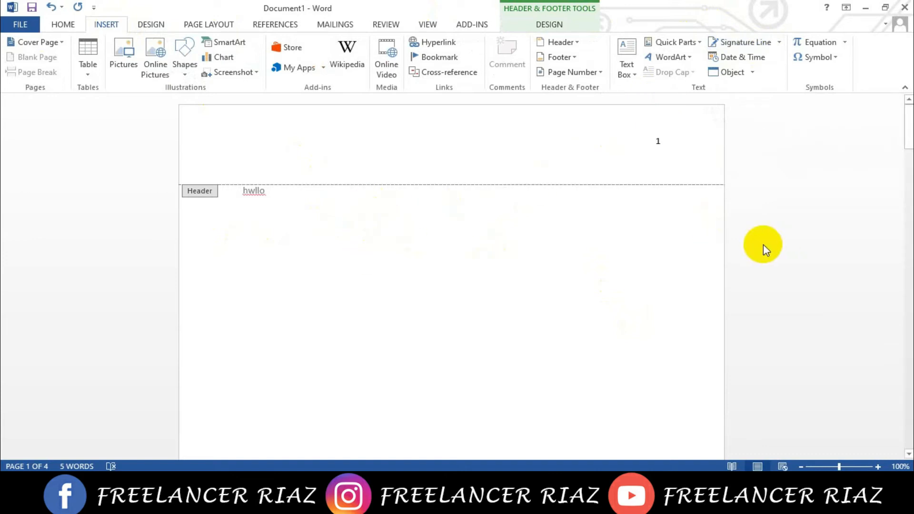
- Undo the recent header text and page number edits and return to the document body
{"action": "key", "text": "ctrl+z"}
{"action": "key", "text": "ctrl+z"}
{"action": "key", "text": "ctrl+z"}
{"action": "key", "text": "ctrl+z"}
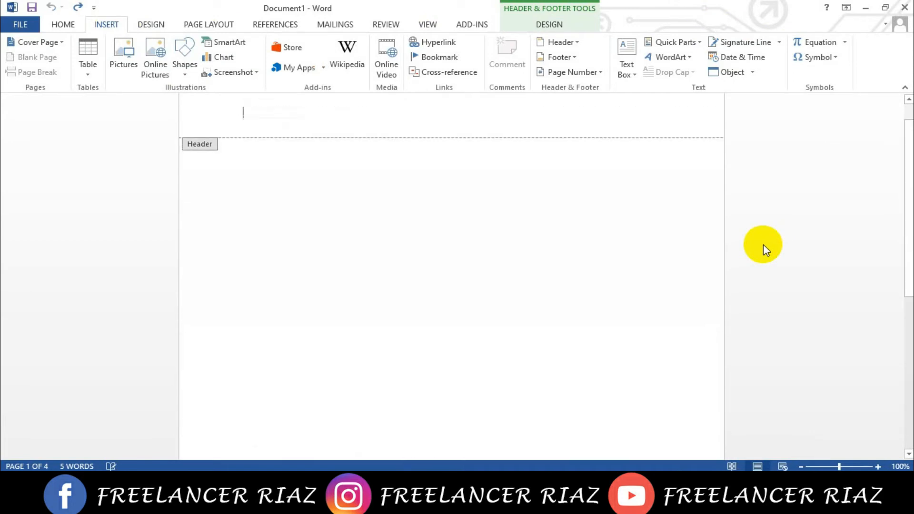
{"action": "double_click", "coordinate": [551, 257]}
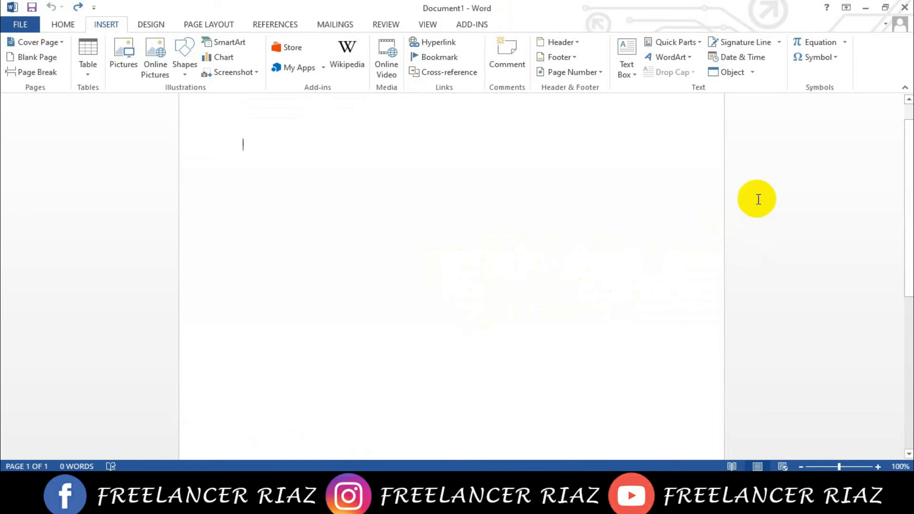
- Open the desktop file mytext in Notepad, copy its first Lorem Ipsum paragraph, and close the file
{"action": "left_click", "coordinate": [874, 8]}
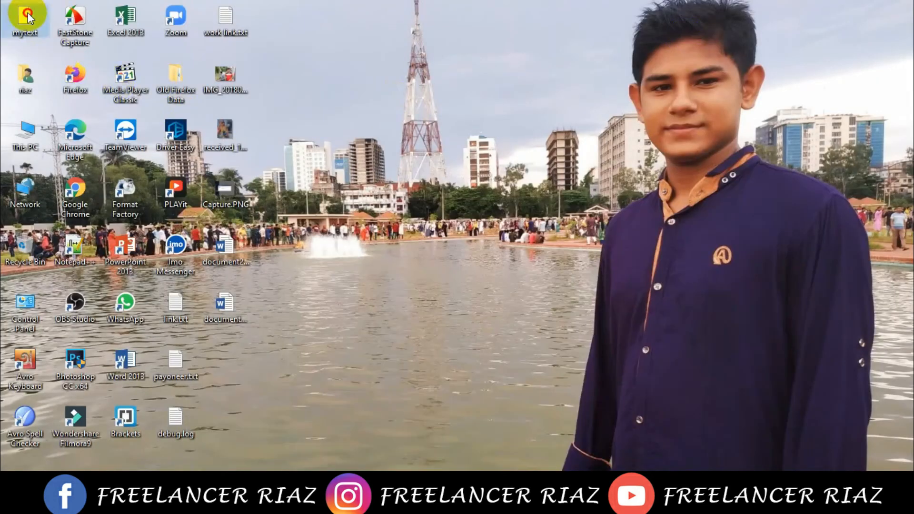
{"action": "double_click", "coordinate": [26, 17]}
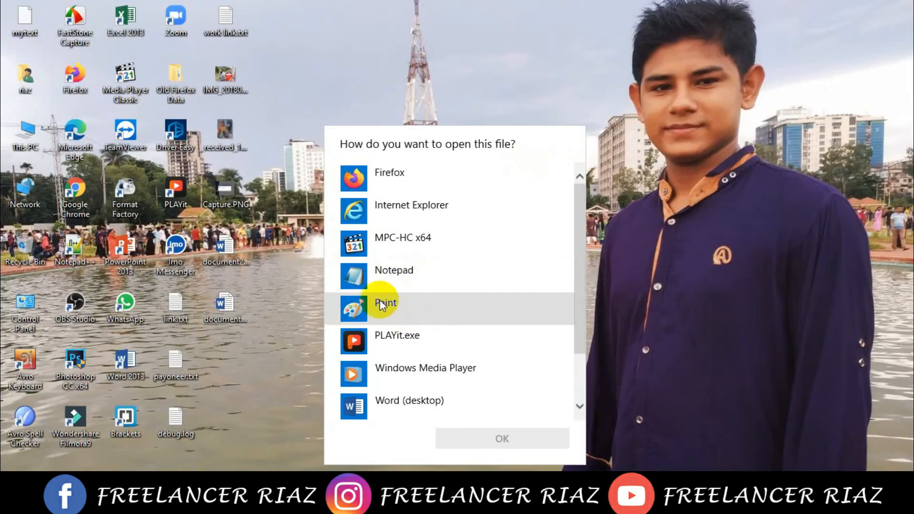
{"action": "left_click", "coordinate": [368, 278]}
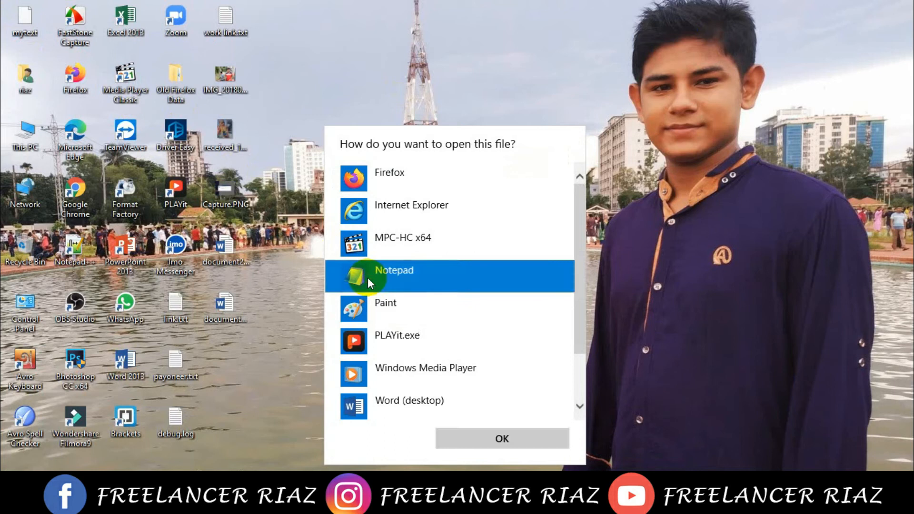
{"action": "left_click", "coordinate": [491, 439]}
{"action": "left_click_drag", "start_coordinate": [133, 121], "coordinate": [415, 370]}
{"action": "key", "text": "ctrl+c"}
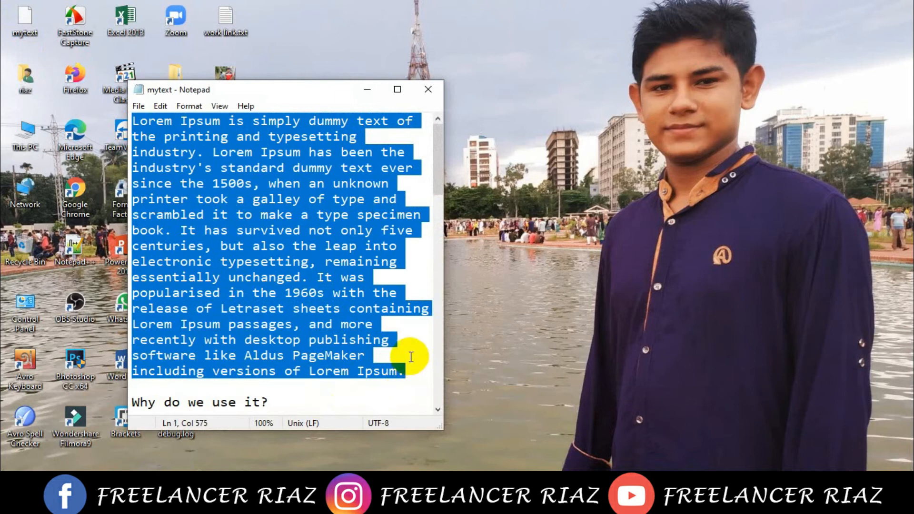
{"action": "left_click", "coordinate": [427, 89]}
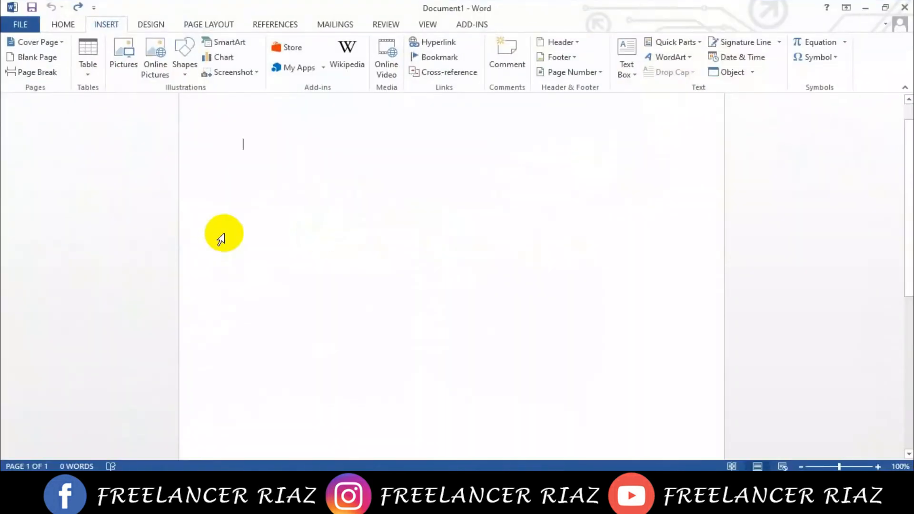
- Paste the copied text into the Word document and split it into three paragraphs after "galley of type" and "1960s with the"
{"action": "key", "text": "ctrl+v"}
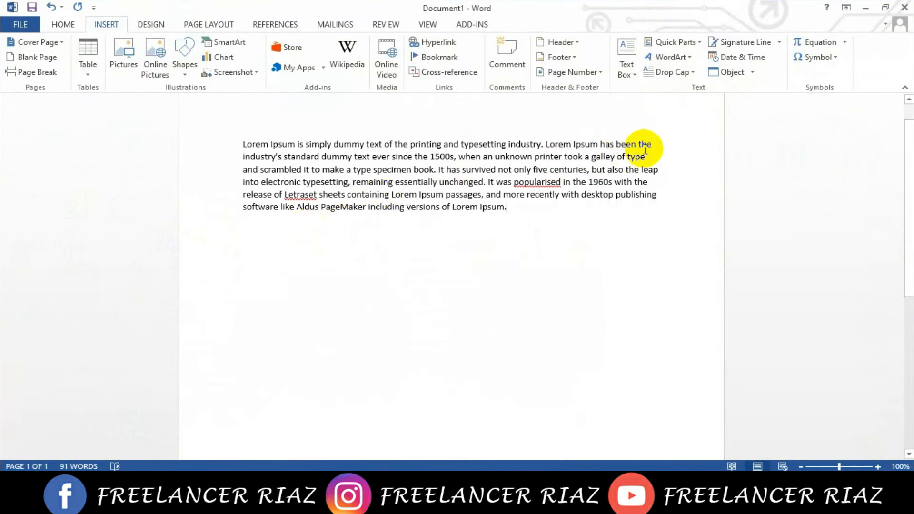
{"action": "left_click", "coordinate": [648, 157]}
{"action": "key", "text": "Return"}
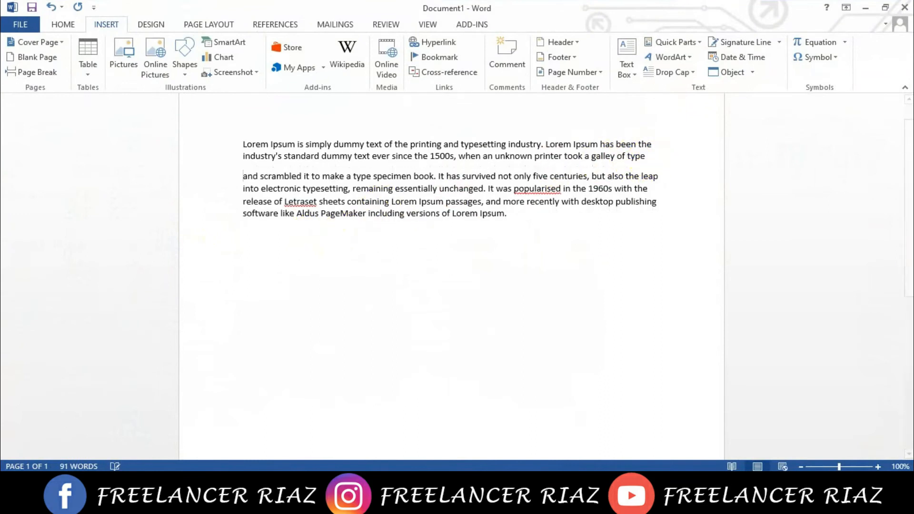
{"action": "left_click", "coordinate": [657, 194]}
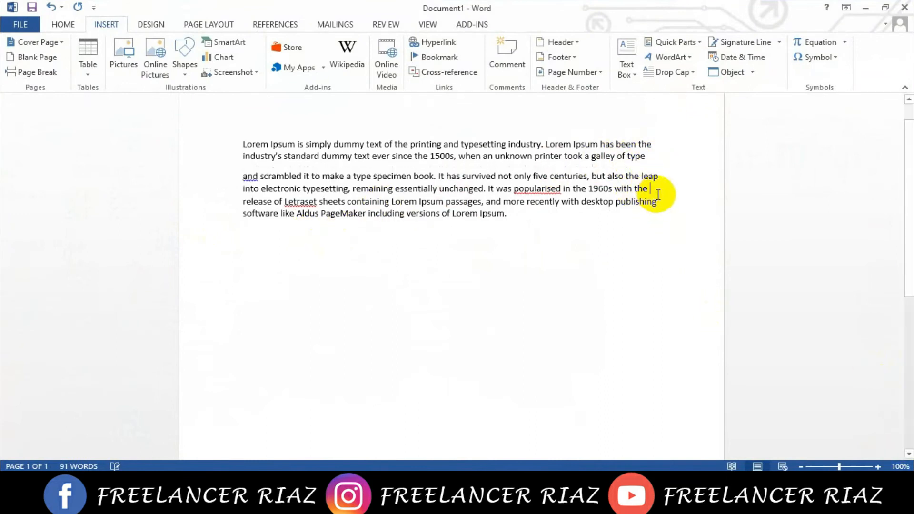
{"action": "key", "text": "Return"}
- Set the font size of all three paragraphs to 18
{"action": "key", "text": "ctrl+a"}
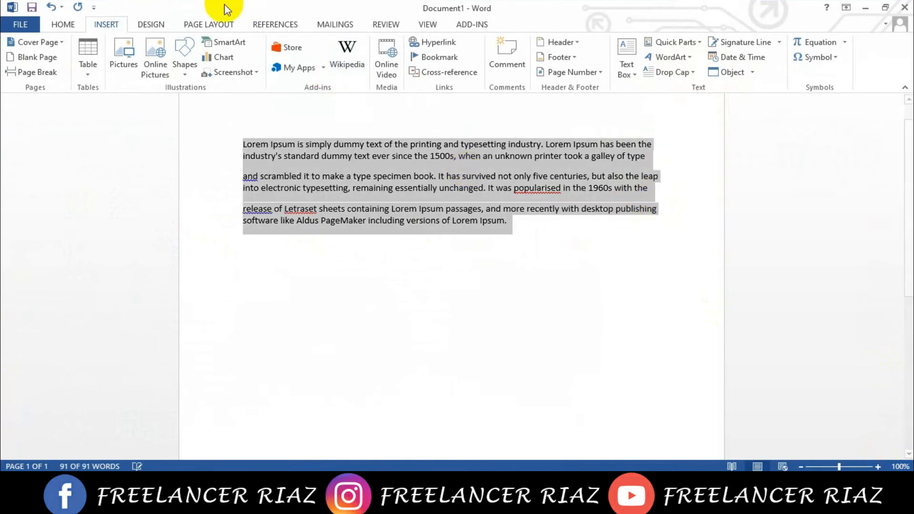
{"action": "left_click", "coordinate": [479, 204]}
{"action": "left_click_drag", "start_coordinate": [524, 226], "coordinate": [168, 148]}
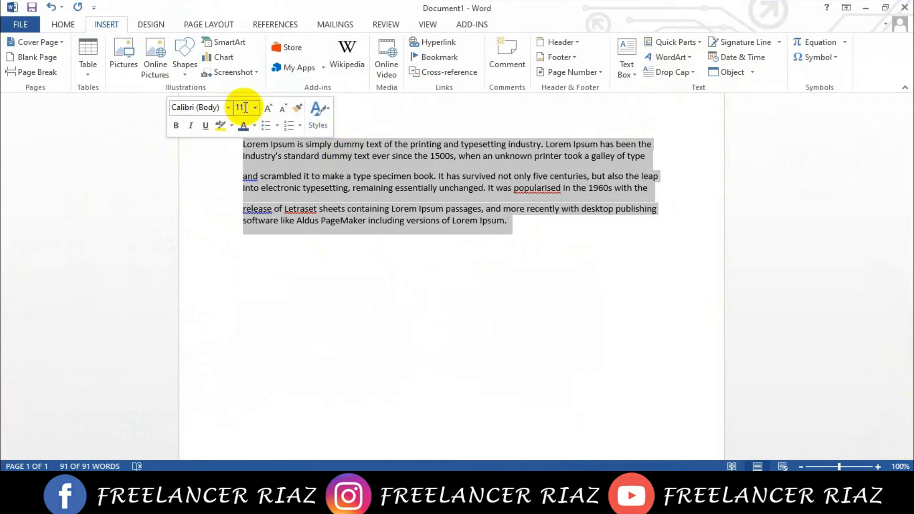
{"action": "left_click", "coordinate": [254, 108]}
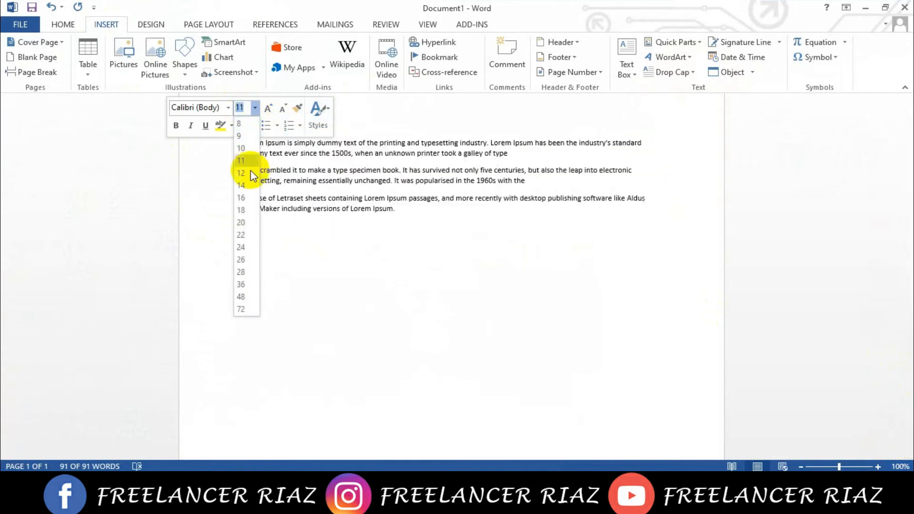
{"action": "left_click", "coordinate": [244, 210]}
{"action": "left_click", "coordinate": [576, 218]}
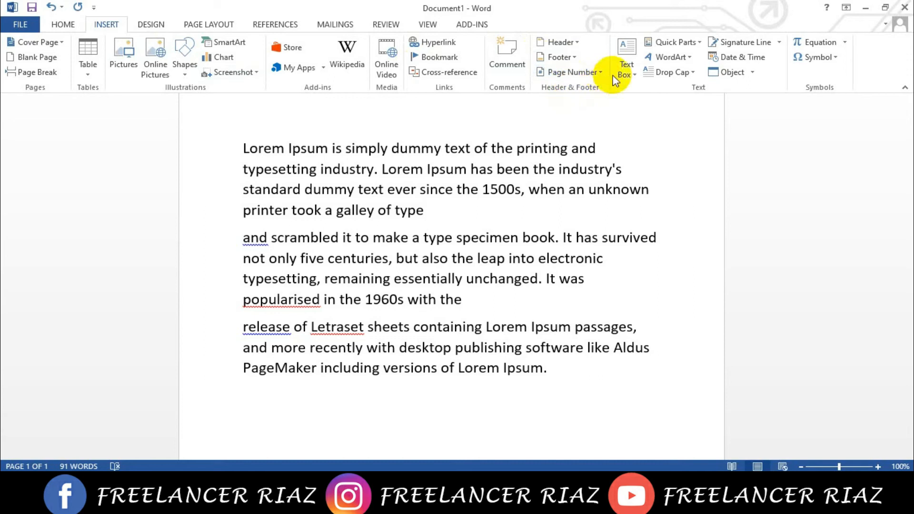
- Insert the built-in Austin Sidebar text box beside the paragraphs, look over its layout, and remove it again
{"action": "left_click", "coordinate": [635, 59]}
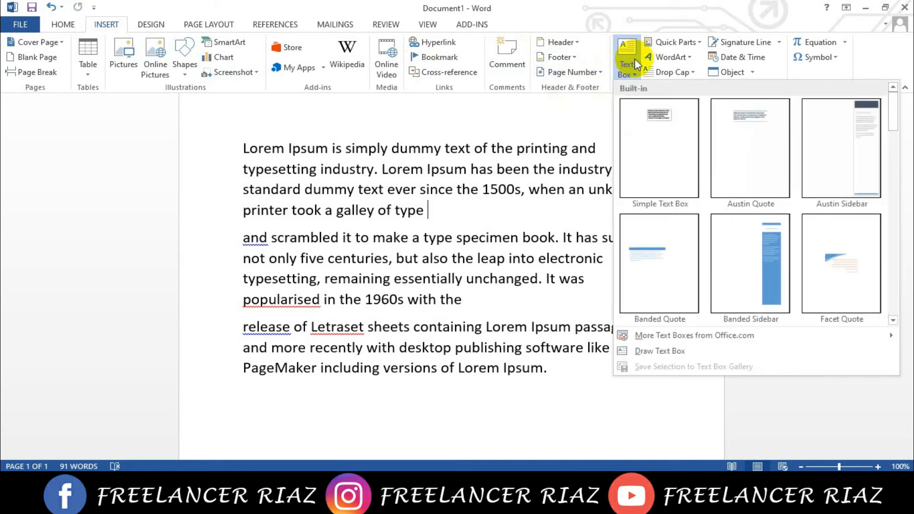
{"action": "left_click", "coordinate": [858, 156]}
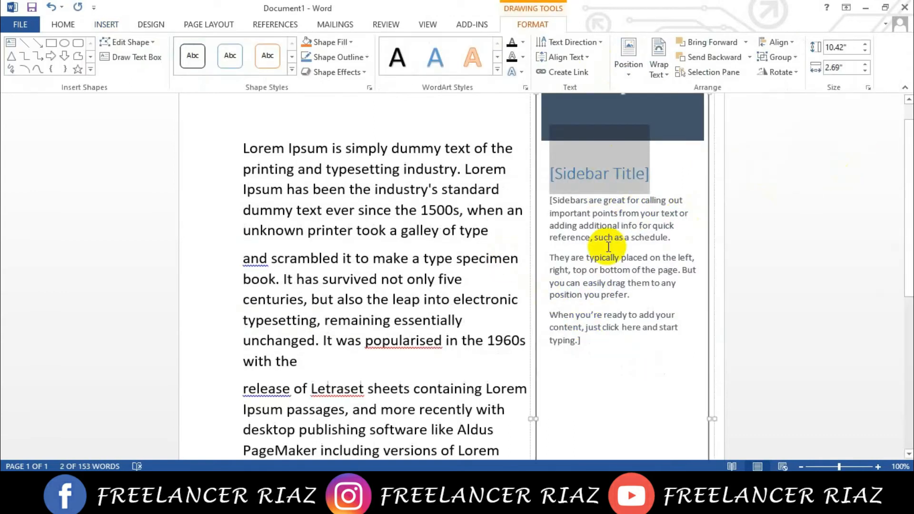
{"action": "scroll", "coordinate": [616, 247], "scroll_direction": "down", "scroll_amount": 2}
{"action": "scroll", "coordinate": [620, 256], "scroll_direction": "up", "scroll_amount": 3}
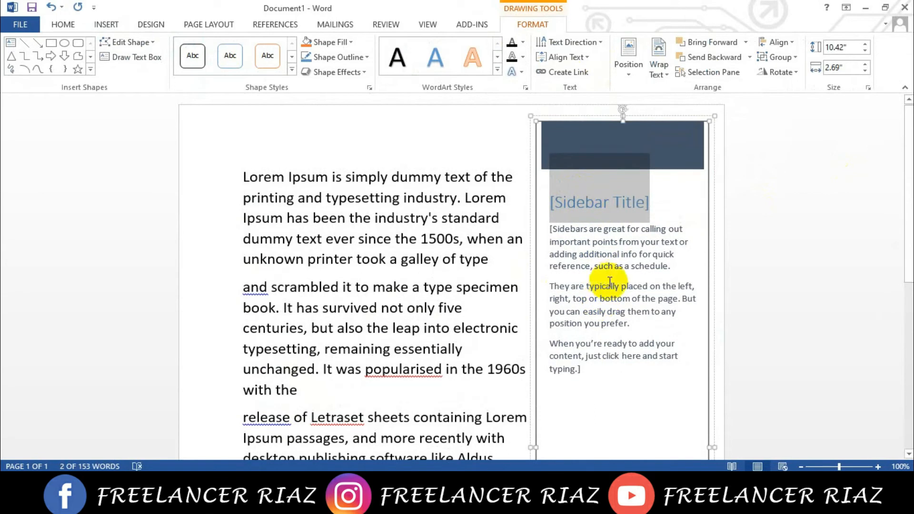
{"action": "scroll", "coordinate": [603, 284], "scroll_direction": "down", "scroll_amount": 3}
{"action": "scroll", "coordinate": [612, 265], "scroll_direction": "up", "scroll_amount": 2}
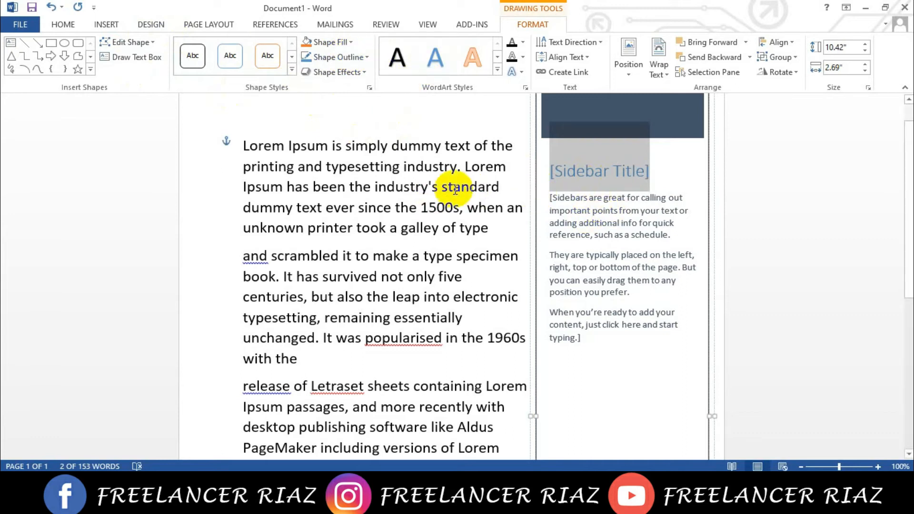
{"action": "key", "text": "Delete"}
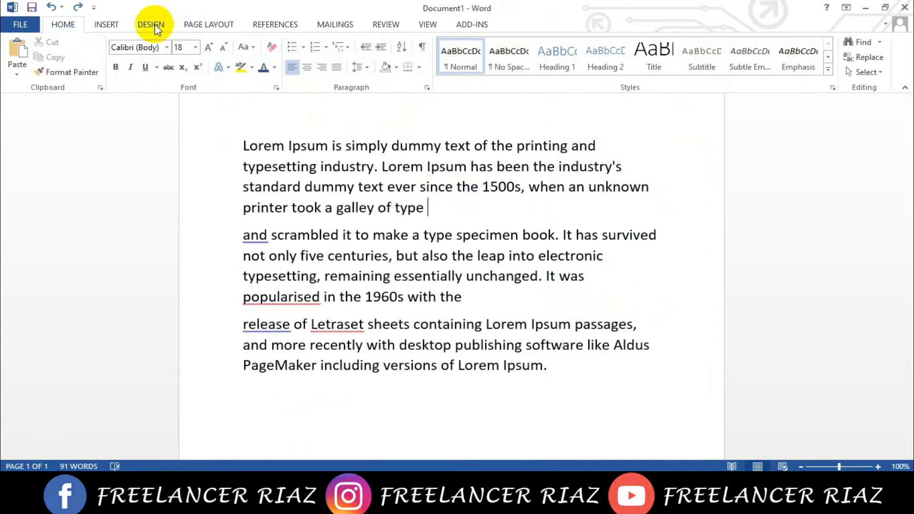
{"action": "left_click", "coordinate": [117, 26]}
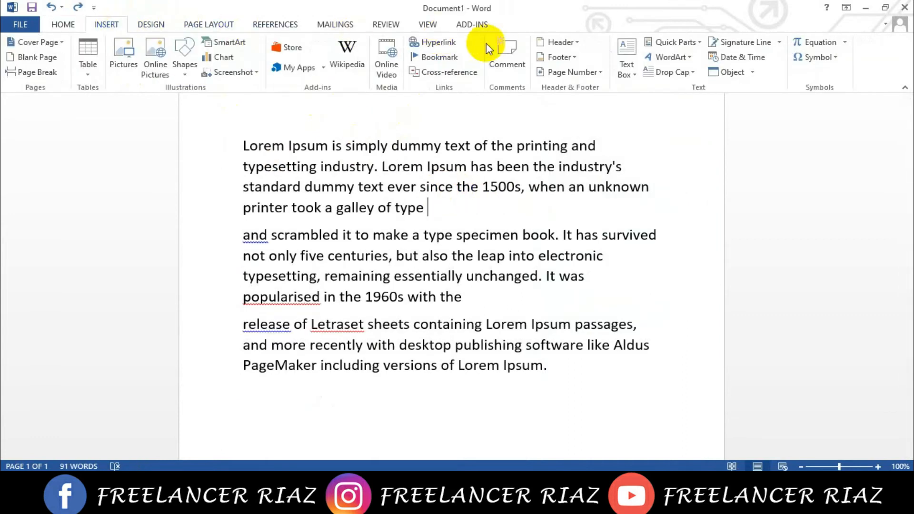
{"action": "left_click", "coordinate": [679, 47]}
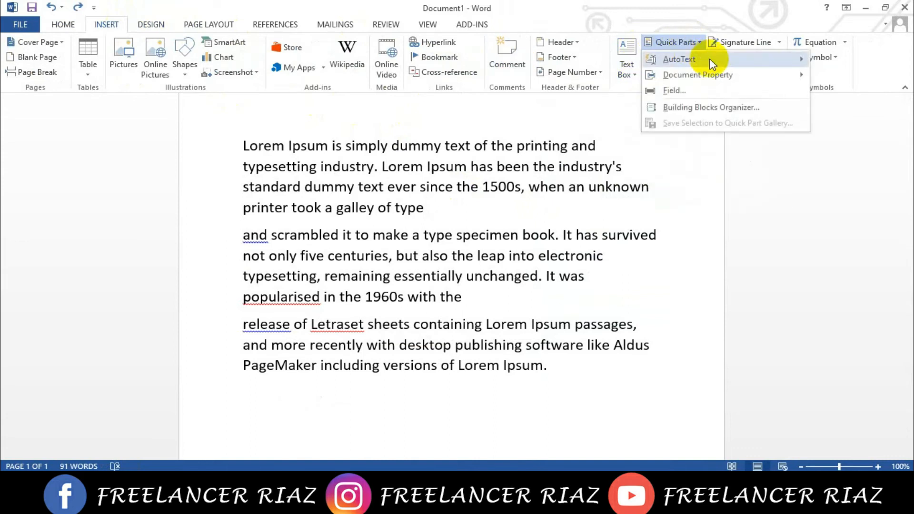
{"action": "mouse_move", "coordinate": [712, 63]}
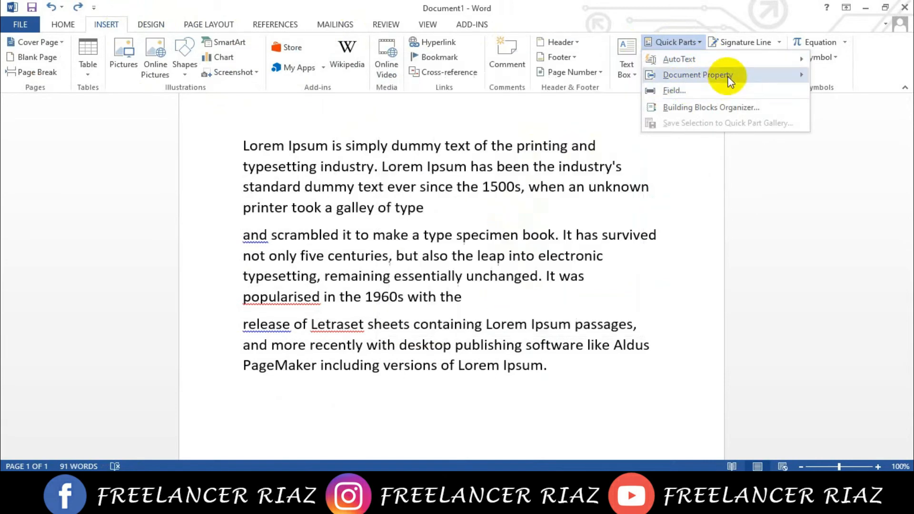
{"action": "mouse_move", "coordinate": [731, 81]}
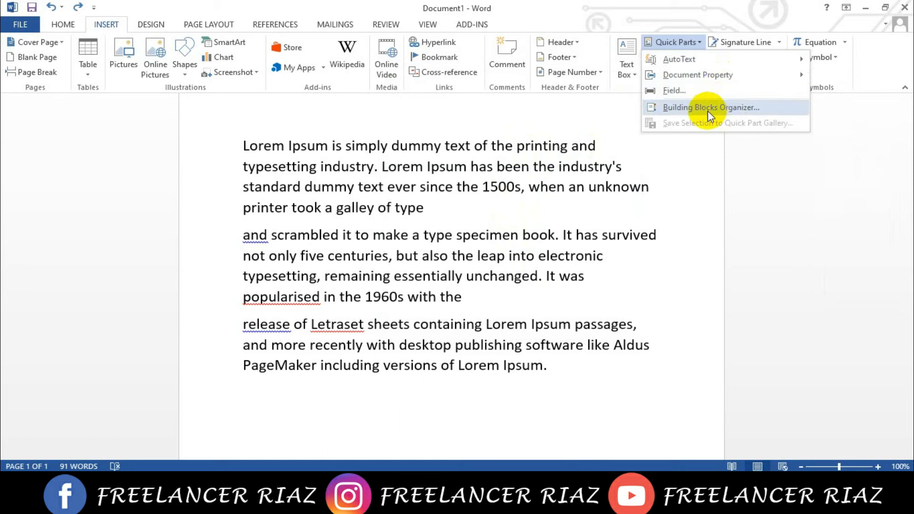
{"action": "left_click", "coordinate": [702, 167]}
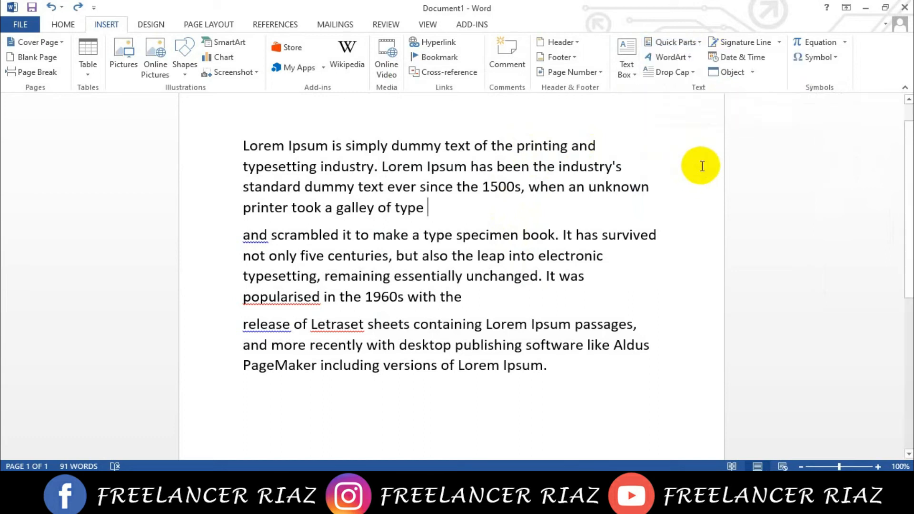
- Insert a WordArt object in the plain black fill style over the first paragraph
{"action": "left_click", "coordinate": [678, 63]}
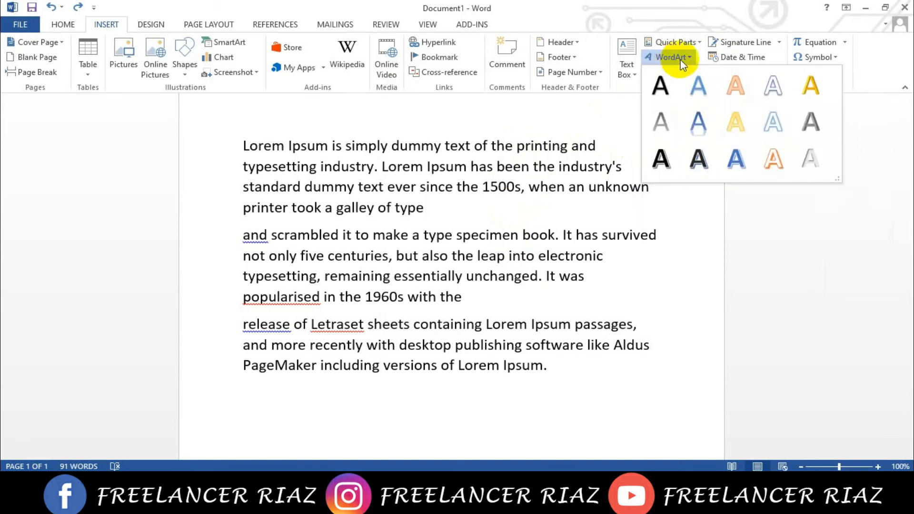
{"action": "left_click", "coordinate": [660, 85]}
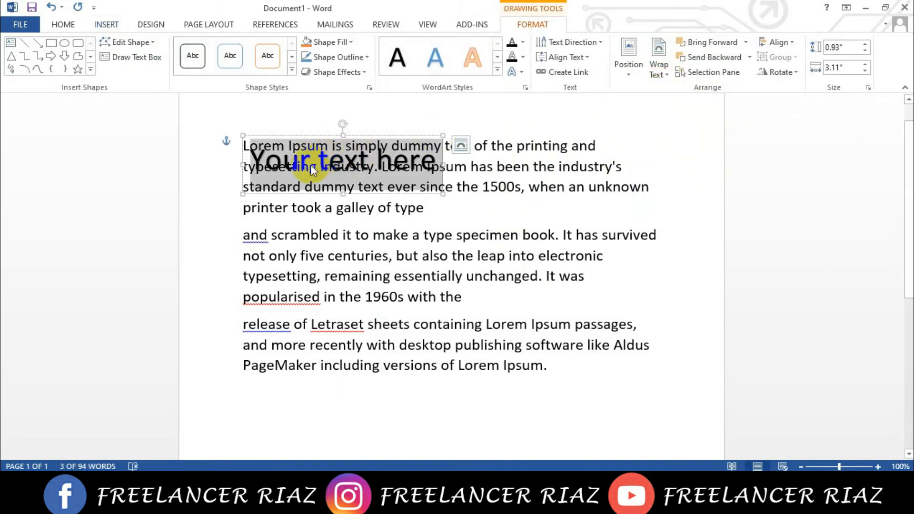
- Try to move the WordArt's "Your text here" to the end of the first paragraph, and undo the change
{"action": "left_click_drag", "start_coordinate": [387, 176], "coordinate": [450, 223]}
{"action": "left_click_drag", "start_coordinate": [534, 232], "coordinate": [439, 247]}
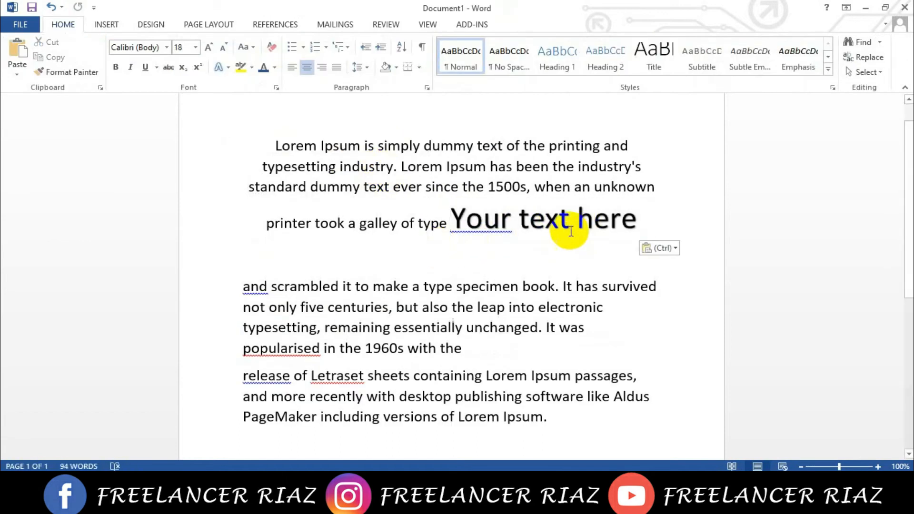
{"action": "left_click_drag", "start_coordinate": [444, 216], "coordinate": [636, 222]}
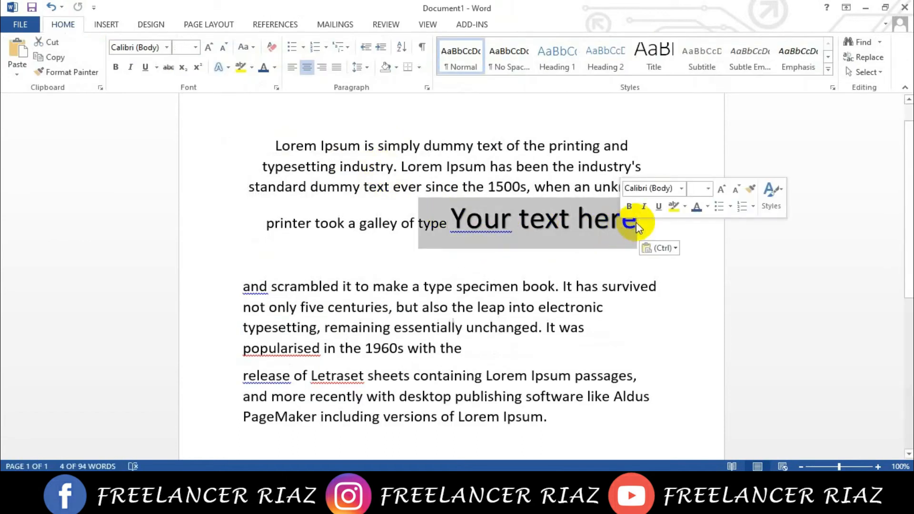
{"action": "left_click", "coordinate": [501, 220]}
{"action": "double_click", "coordinate": [505, 221]}
{"action": "left_click", "coordinate": [552, 223]}
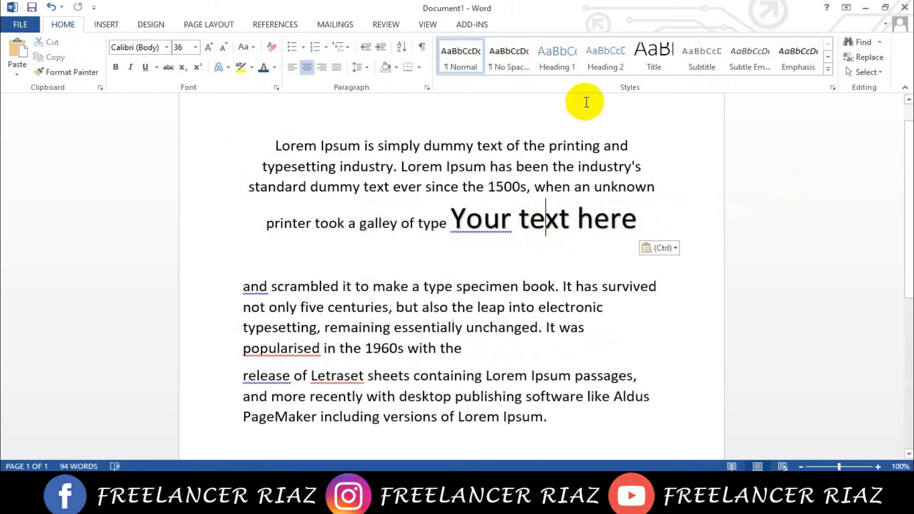
{"action": "key", "text": "ctrl+z"}
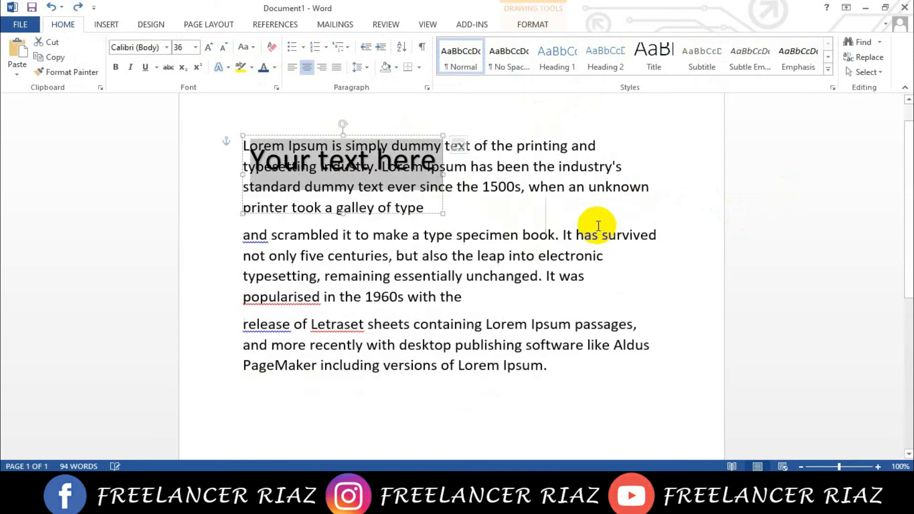
- Set the WordArt's text wrapping to behind text and move it down between the first and second paragraphs
{"action": "left_click", "coordinate": [461, 145]}
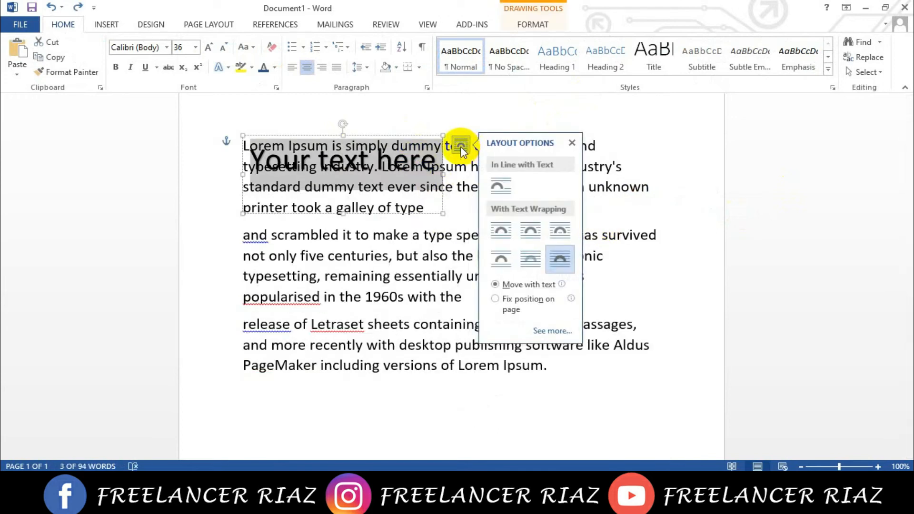
{"action": "left_click", "coordinate": [530, 259]}
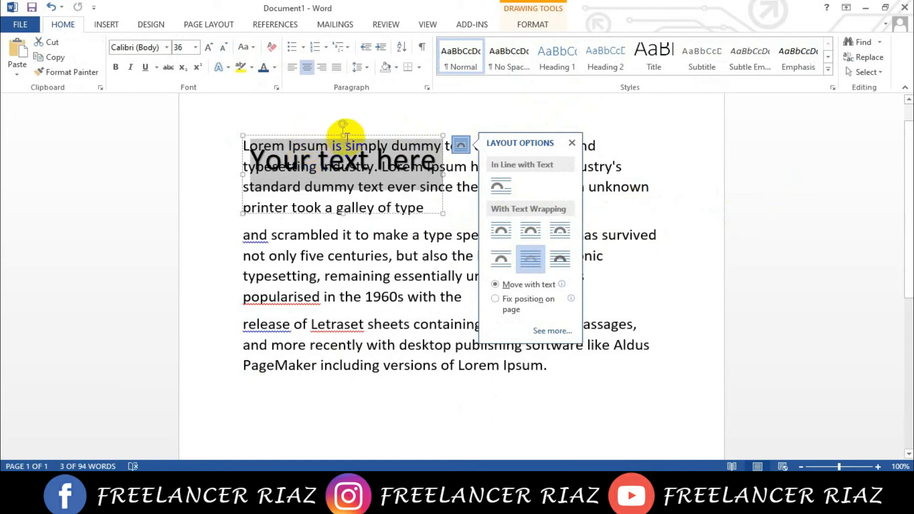
{"action": "left_click_drag", "start_coordinate": [349, 136], "coordinate": [405, 210]}
{"action": "left_click_drag", "start_coordinate": [526, 345], "coordinate": [628, 426]}
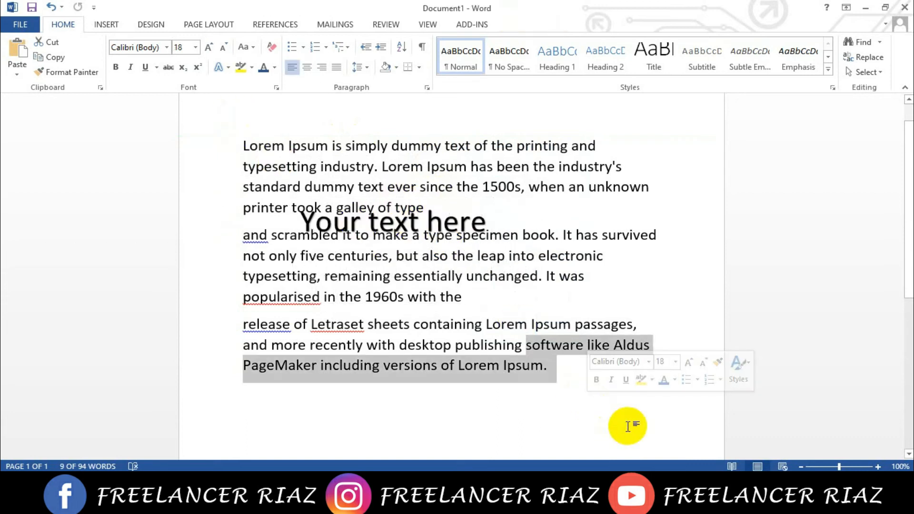
{"action": "left_click", "coordinate": [488, 252]}
- Delete all the text "Your text here" inside the WordArt box
{"action": "left_click", "coordinate": [460, 220]}
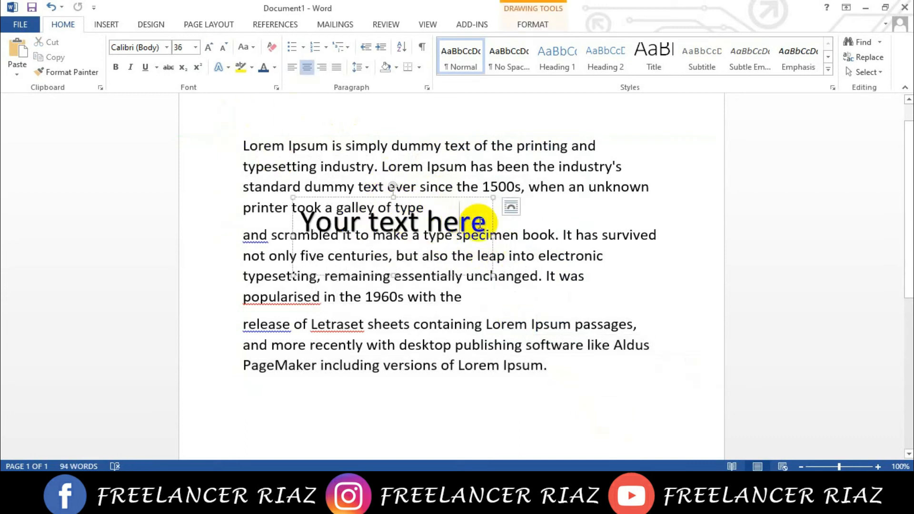
{"action": "key", "text": "ctrl+a"}
{"action": "key", "text": "Delete"}
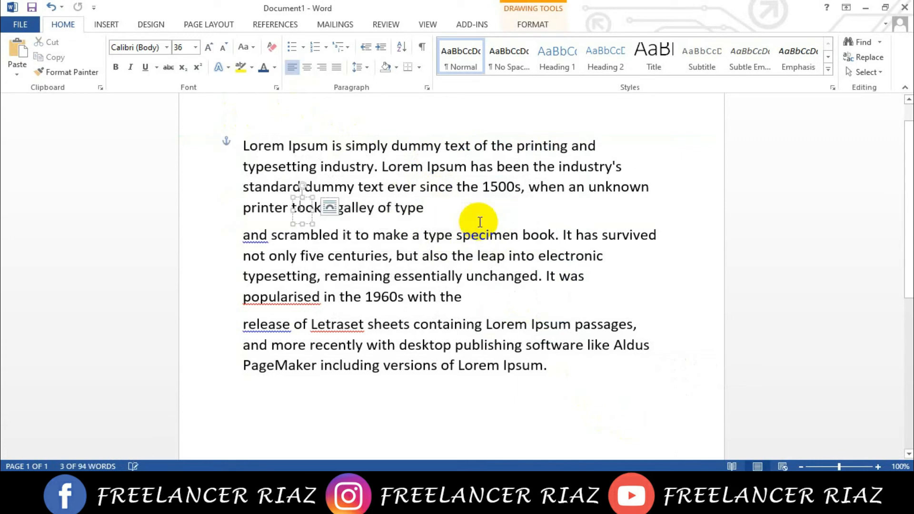
- Delete the empty WordArt box from the first paragraph
{"action": "key", "text": "Delete"}
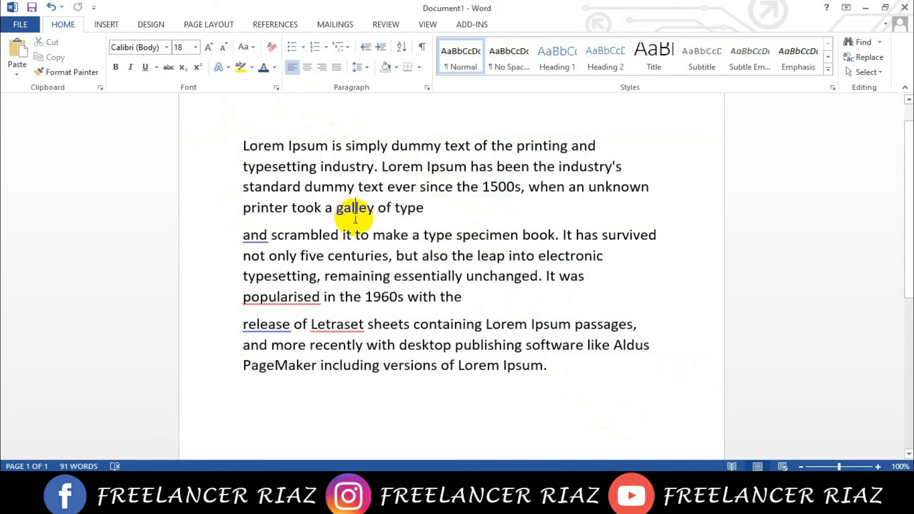
- Apply a Dropped drop cap to the first letter of the first paragraph, and undo it
{"action": "left_click", "coordinate": [107, 24]}
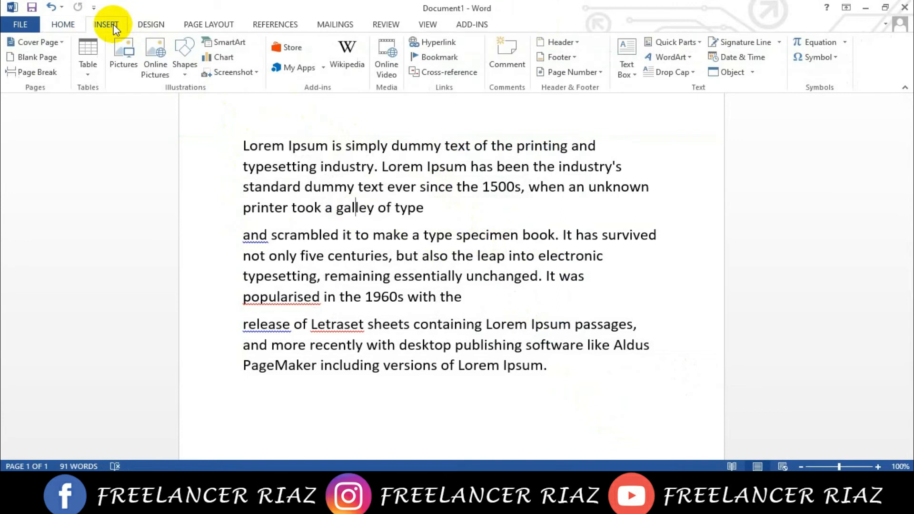
{"action": "left_click", "coordinate": [679, 76]}
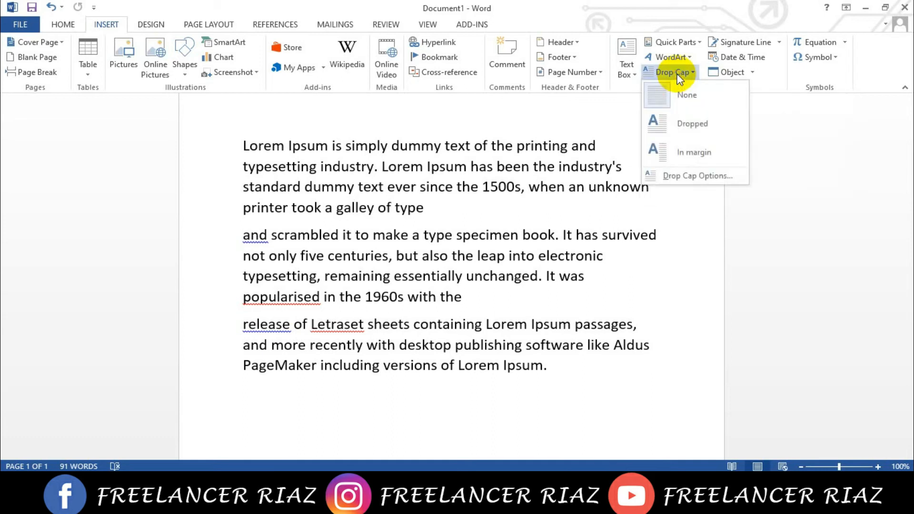
{"action": "left_click", "coordinate": [692, 124]}
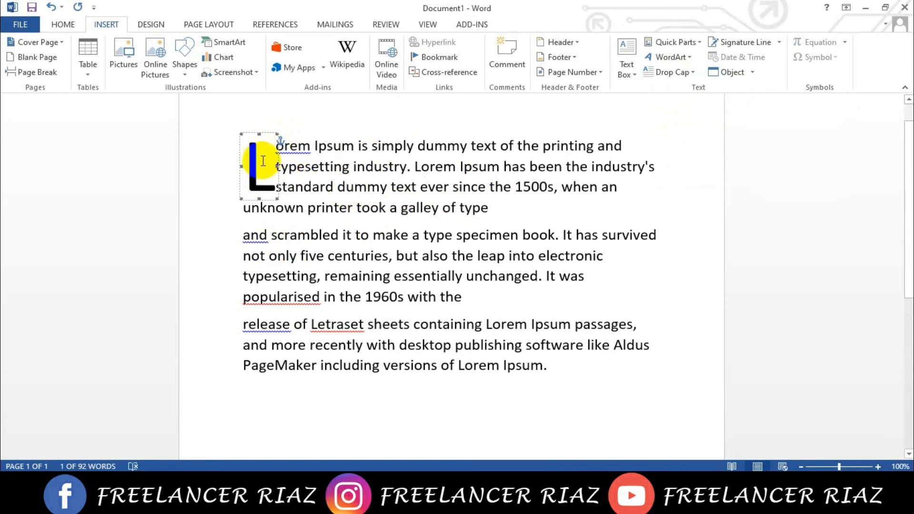
{"action": "key", "text": "ctrl+z"}
- Examine the Drop Cap options for the first paragraph, including position, font and lines to drop, without applying any
{"action": "left_click", "coordinate": [249, 146]}
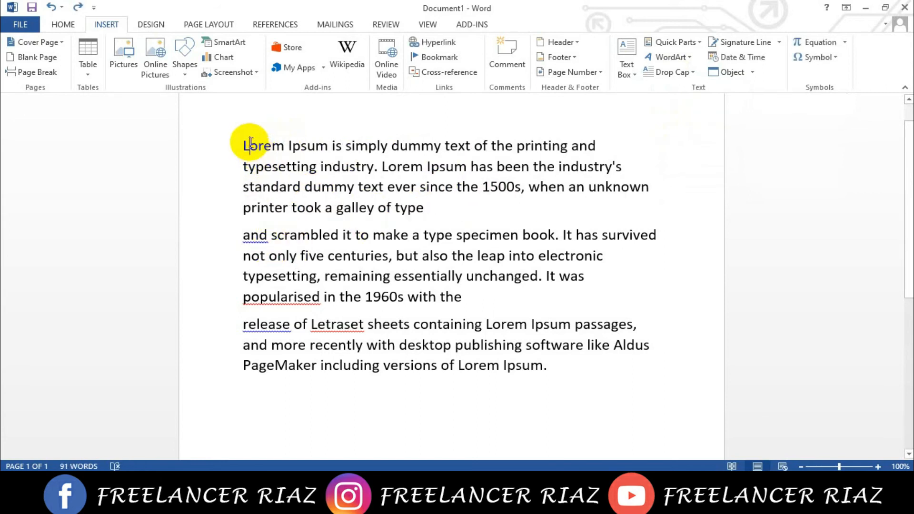
{"action": "left_click", "coordinate": [672, 76]}
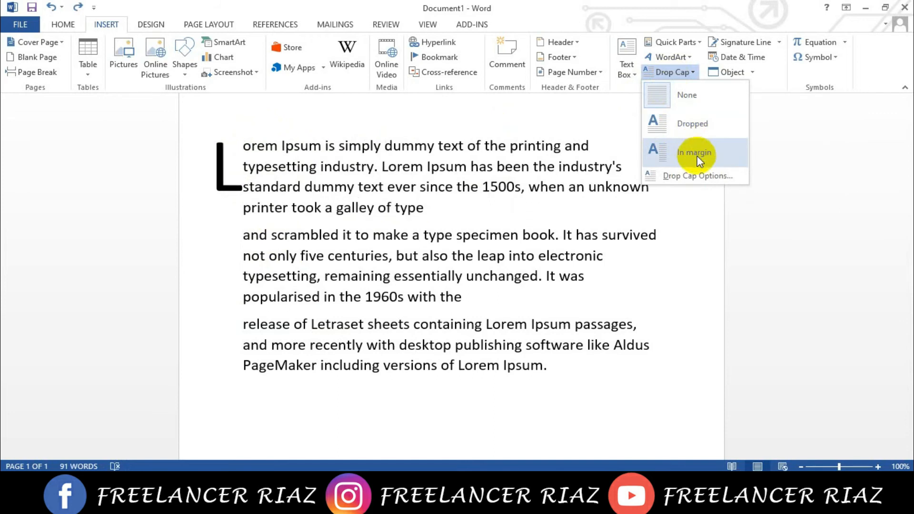
{"action": "left_click", "coordinate": [675, 176]}
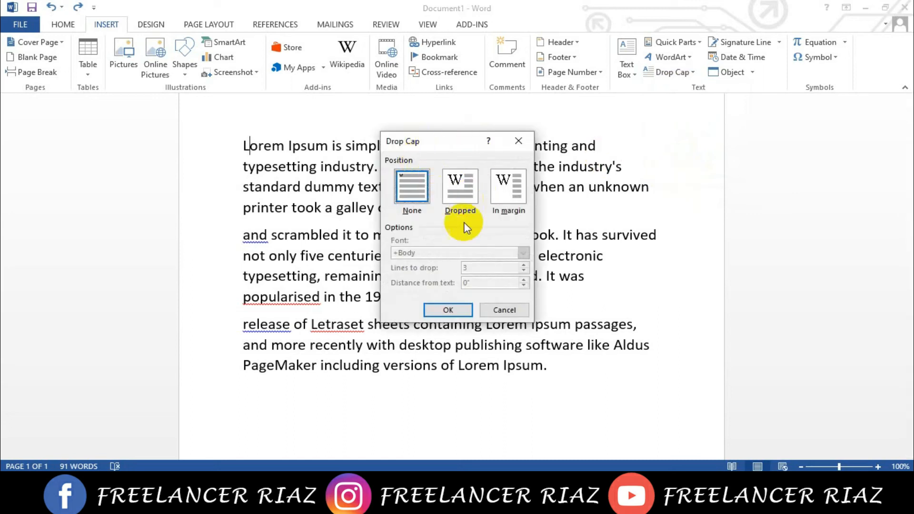
{"action": "left_click", "coordinate": [519, 141]}
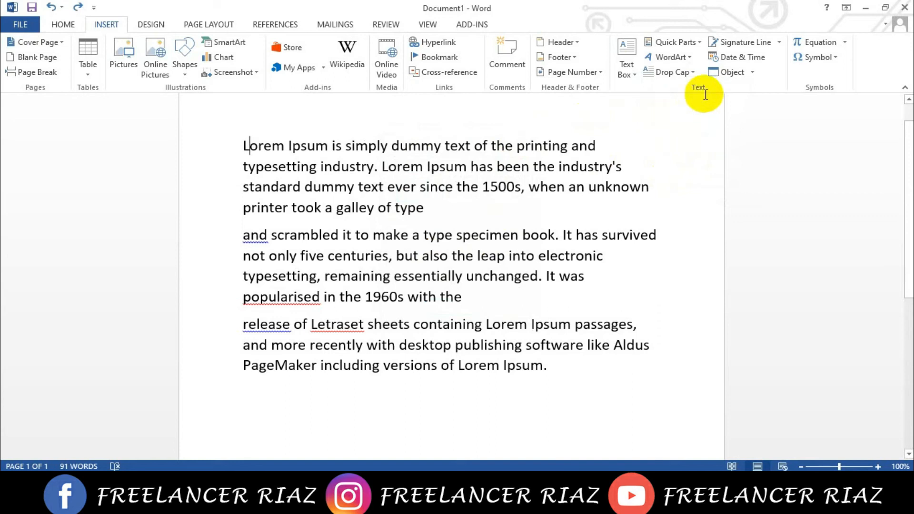
- Look through the Signature Setup fields for a signature line without inserting one
{"action": "left_click", "coordinate": [775, 44]}
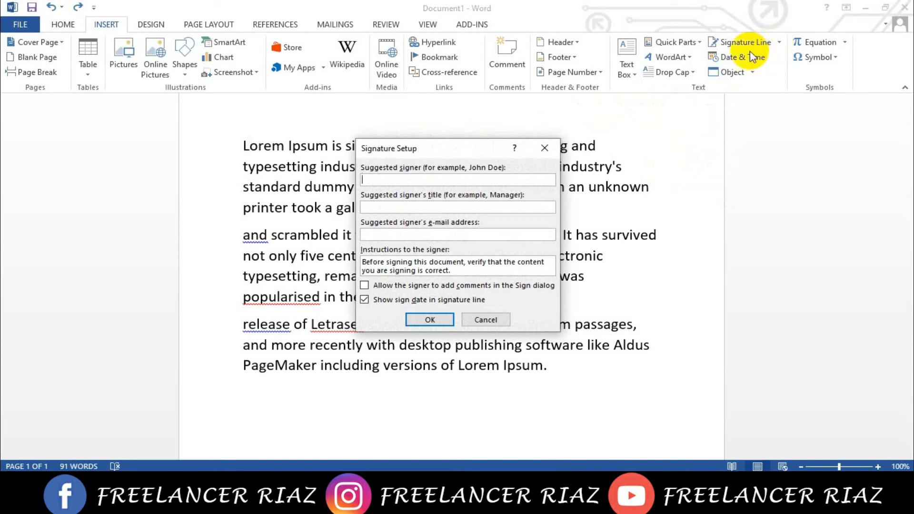
{"action": "left_click", "coordinate": [548, 151]}
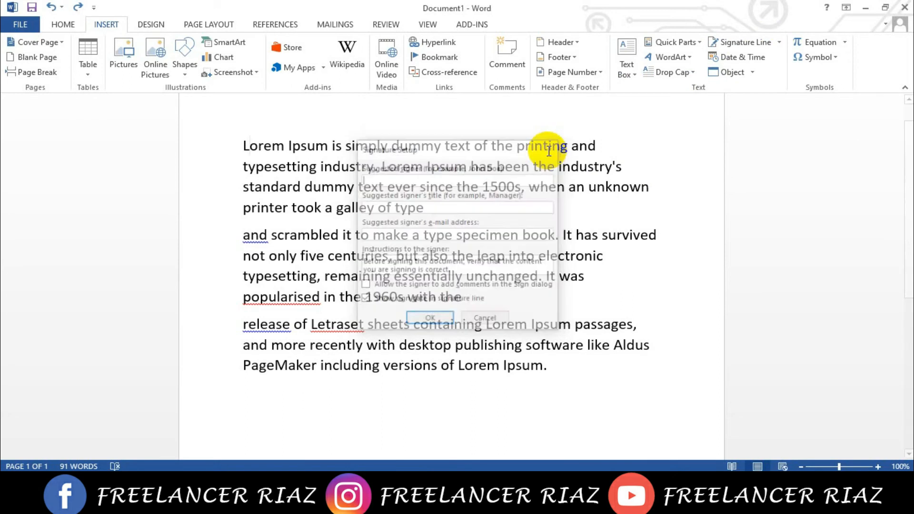
{"action": "left_click", "coordinate": [771, 45]}
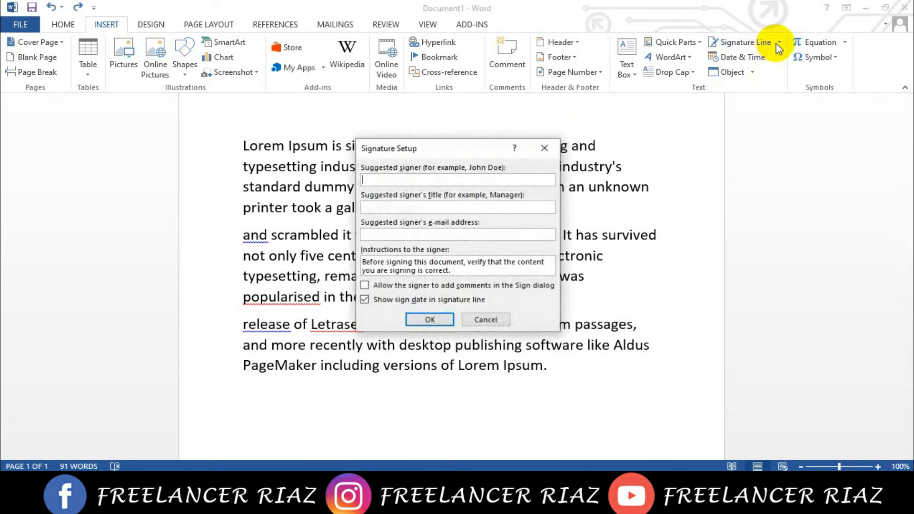
{"action": "left_click", "coordinate": [557, 150]}
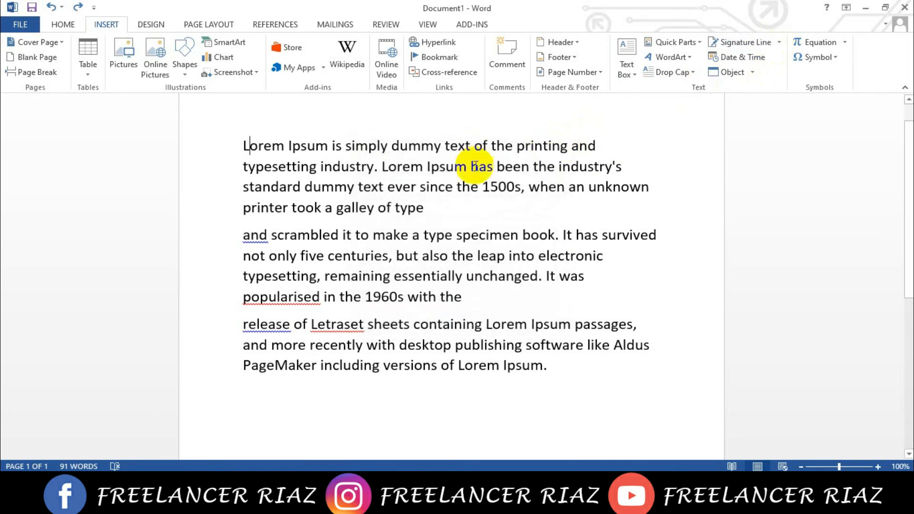
- Insert the current date in the 25-Jan-21 format at the end of the first paragraph
{"action": "left_click", "coordinate": [428, 207]}
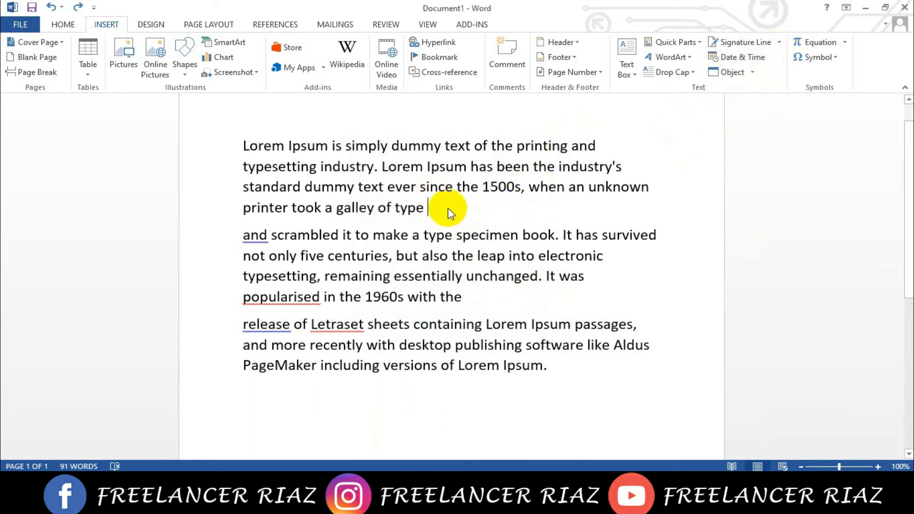
{"action": "left_click", "coordinate": [740, 61]}
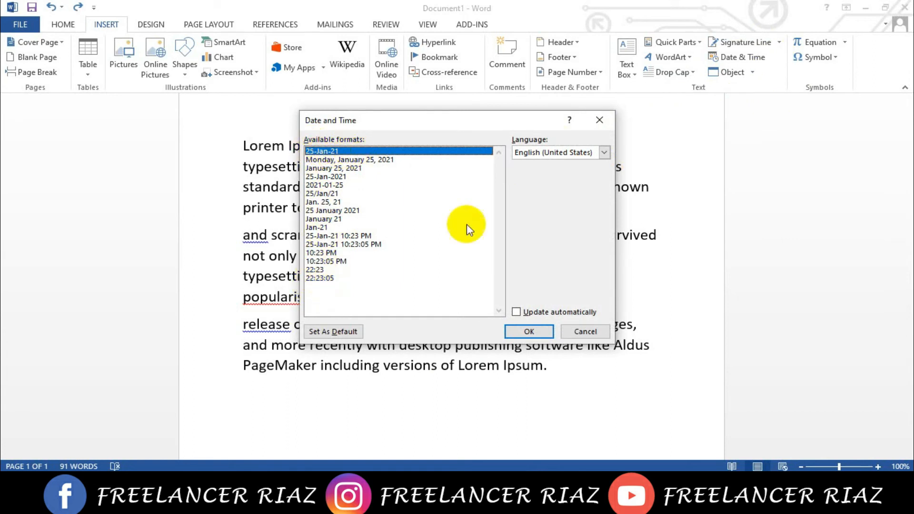
{"action": "left_click", "coordinate": [532, 327]}
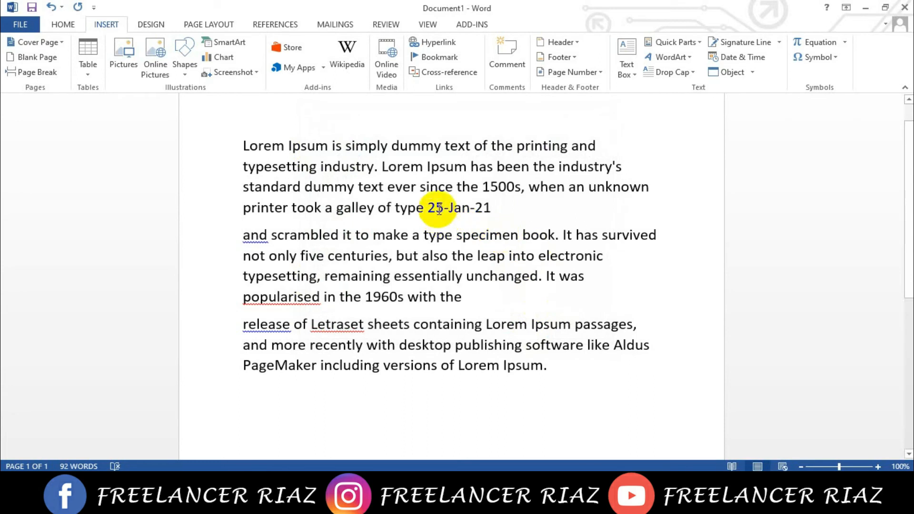
- Insert a second date in the "Monday, January 25, 2021" format, a few spaces after the short date
{"action": "left_click_drag", "start_coordinate": [431, 207], "coordinate": [492, 204]}
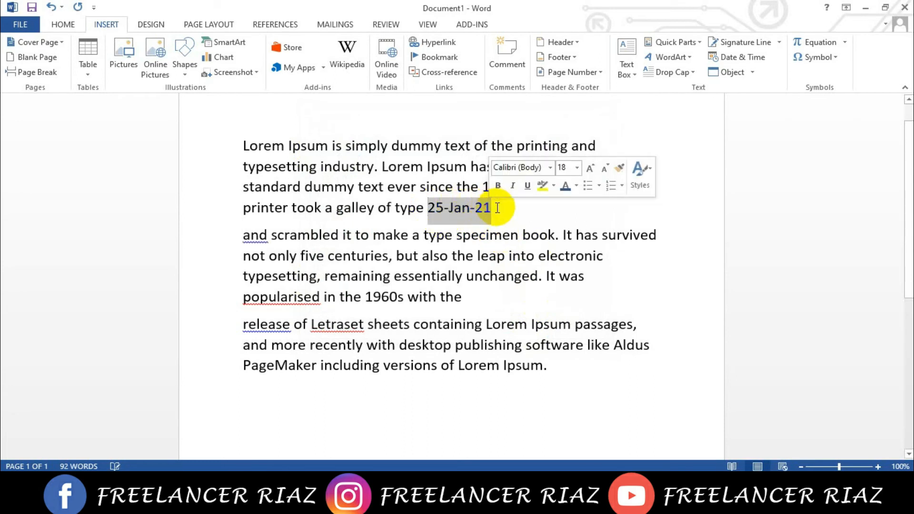
{"action": "left_click", "coordinate": [515, 211]}
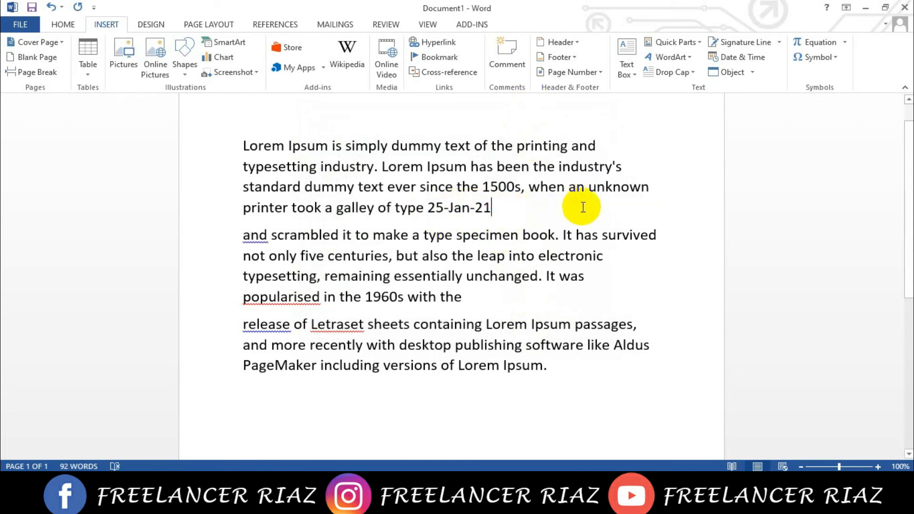
{"action": "left_click", "coordinate": [727, 59]}
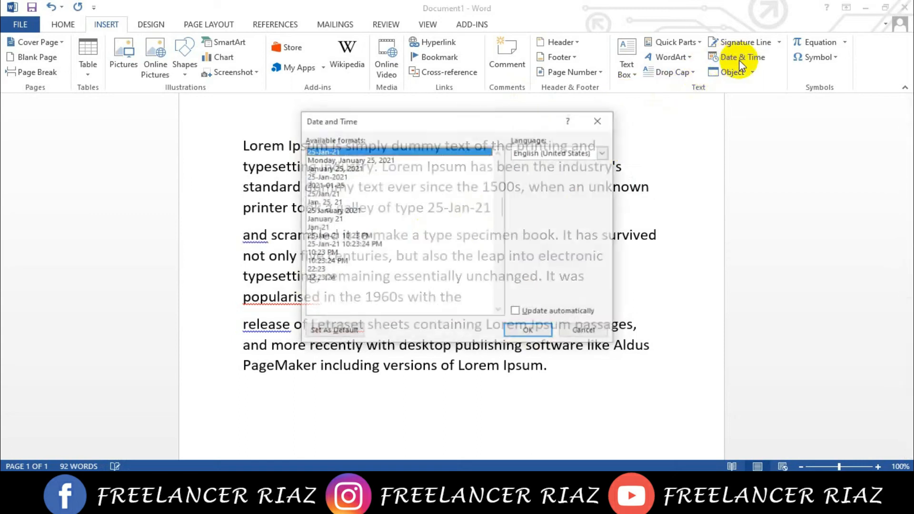
{"action": "left_click_drag", "start_coordinate": [430, 118], "coordinate": [729, 133]}
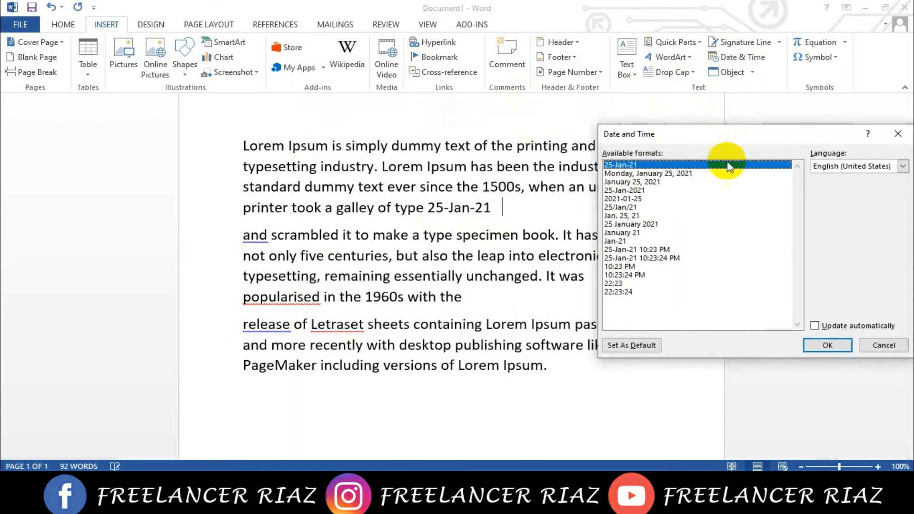
{"action": "left_click", "coordinate": [648, 174]}
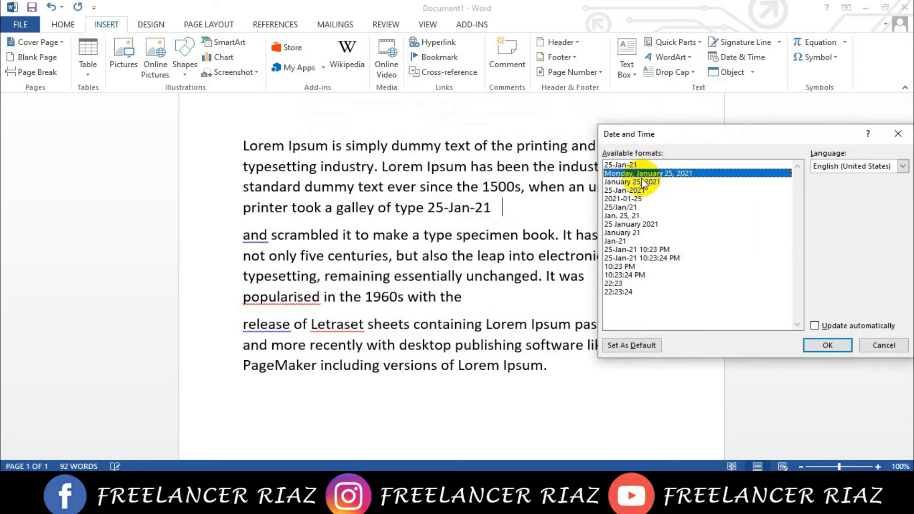
{"action": "left_click", "coordinate": [823, 347]}
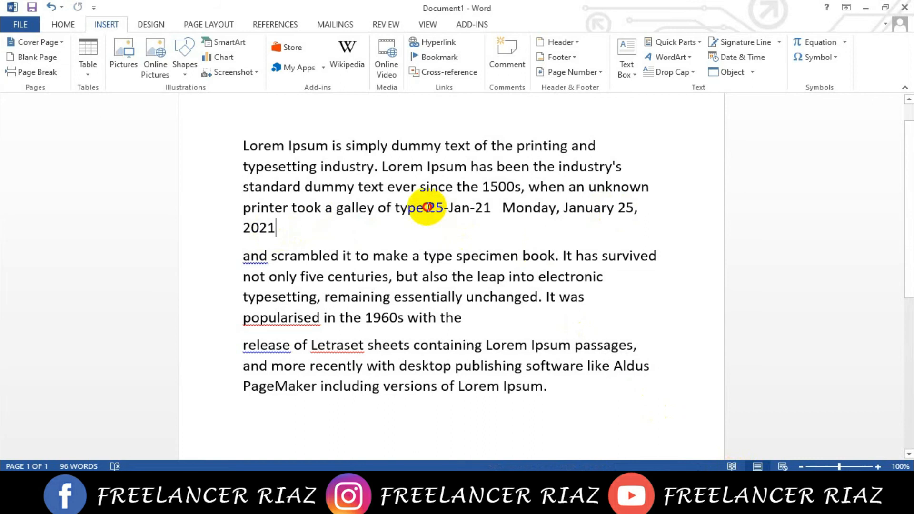
- Delete both inserted dates from the end of the first paragraph
{"action": "left_click_drag", "start_coordinate": [273, 229], "coordinate": [436, 209]}
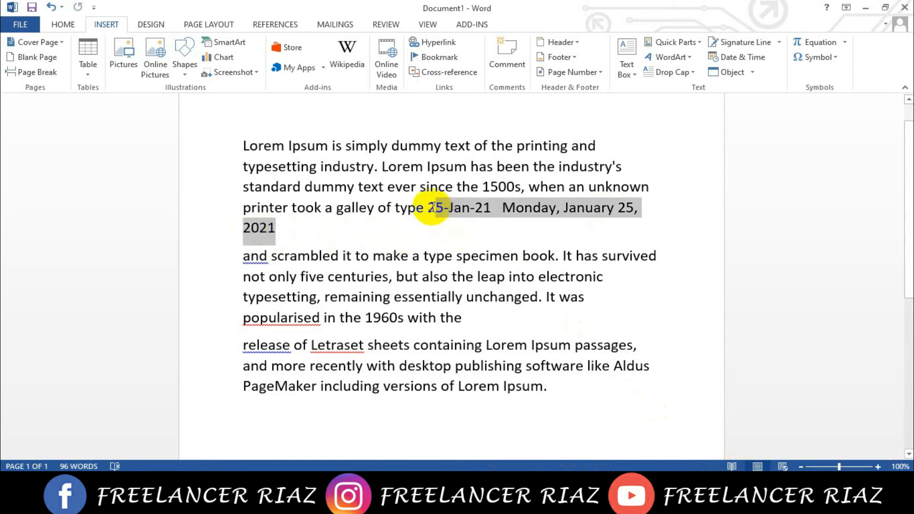
{"action": "left_click", "coordinate": [435, 208]}
{"action": "left_click", "coordinate": [275, 228]}
{"action": "left_click", "coordinate": [435, 208], "text": "shift"}
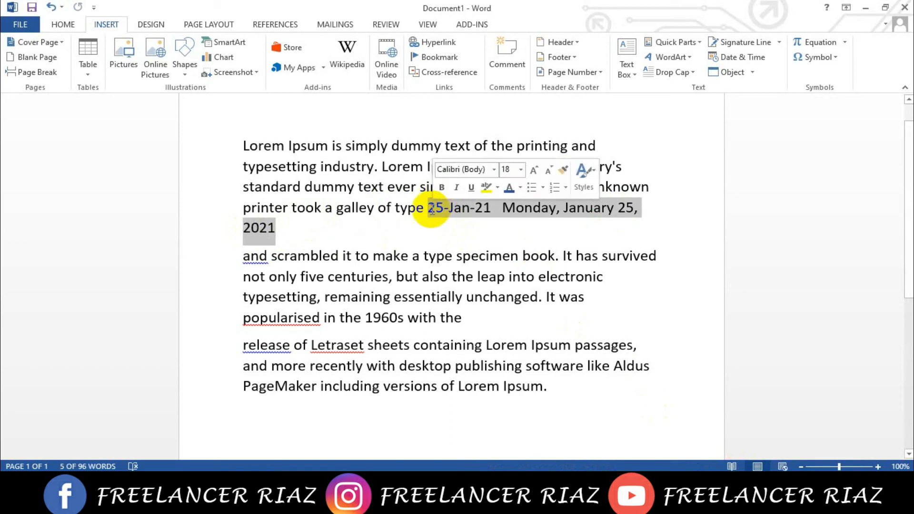
{"action": "key", "text": "Delete"}
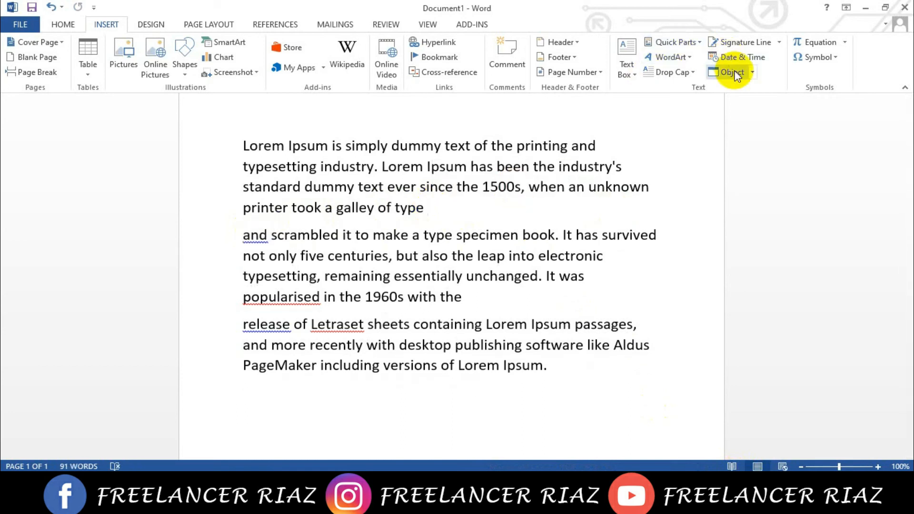
- Insert the picture woman.png from the youtube folder on drive G: at the end of the first paragraph
{"action": "left_click", "coordinate": [114, 45]}
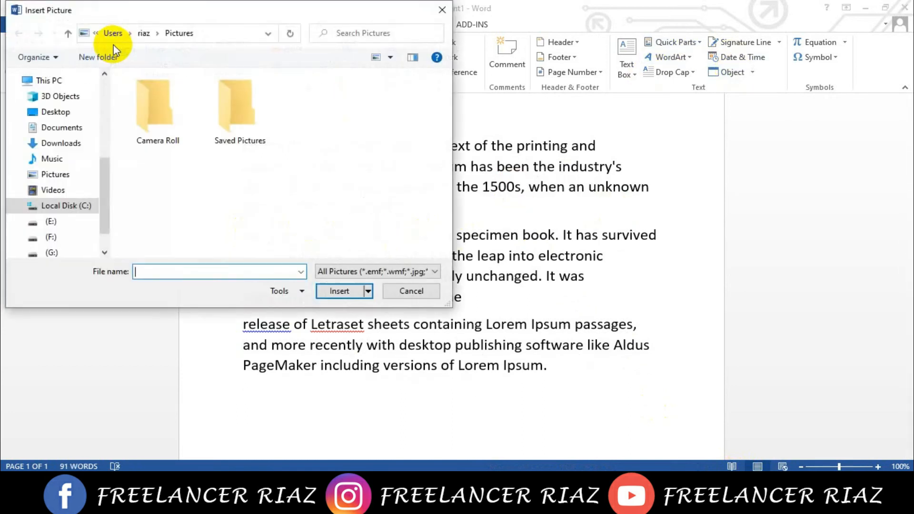
{"action": "scroll", "coordinate": [47, 253], "scroll_direction": "down", "scroll_amount": 1}
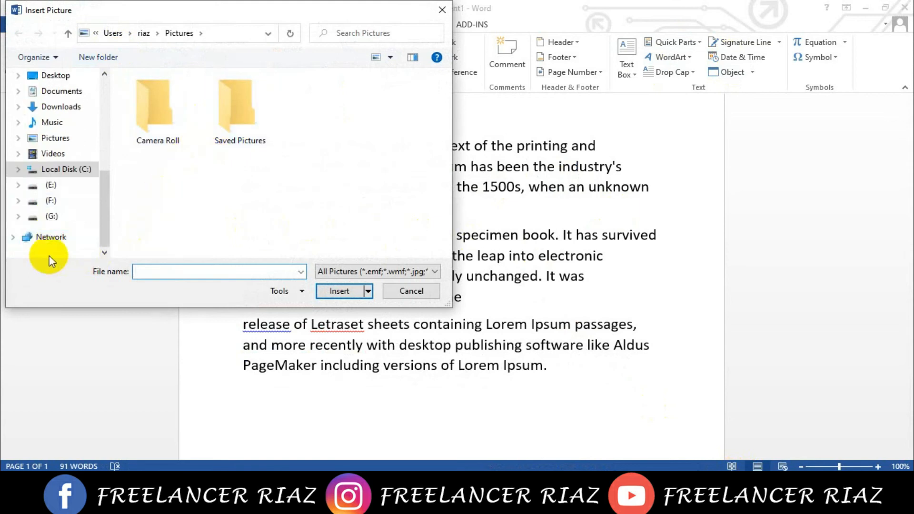
{"action": "left_click", "coordinate": [51, 222]}
{"action": "scroll", "coordinate": [183, 227], "scroll_direction": "down", "scroll_amount": 3}
{"action": "double_click", "coordinate": [162, 241]}
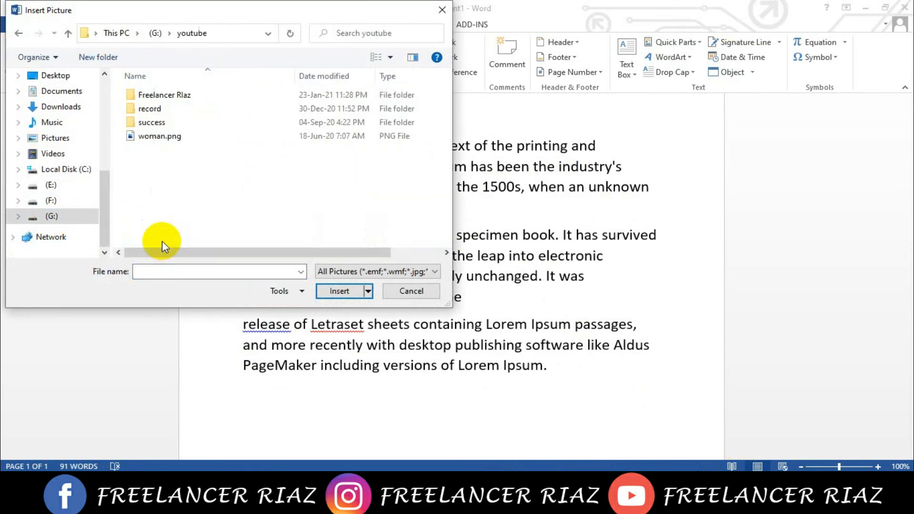
{"action": "double_click", "coordinate": [157, 122]}
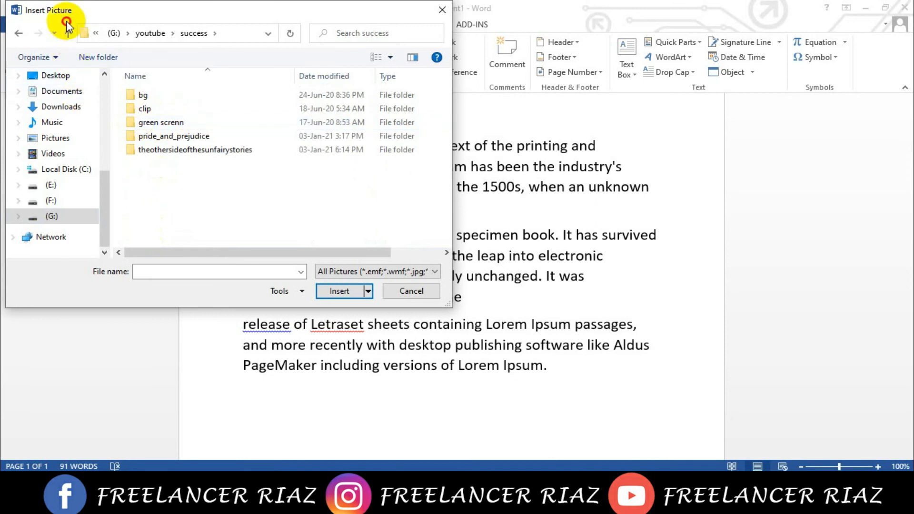
{"action": "left_click", "coordinate": [68, 33]}
{"action": "left_click", "coordinate": [171, 139]}
{"action": "left_click", "coordinate": [344, 290]}
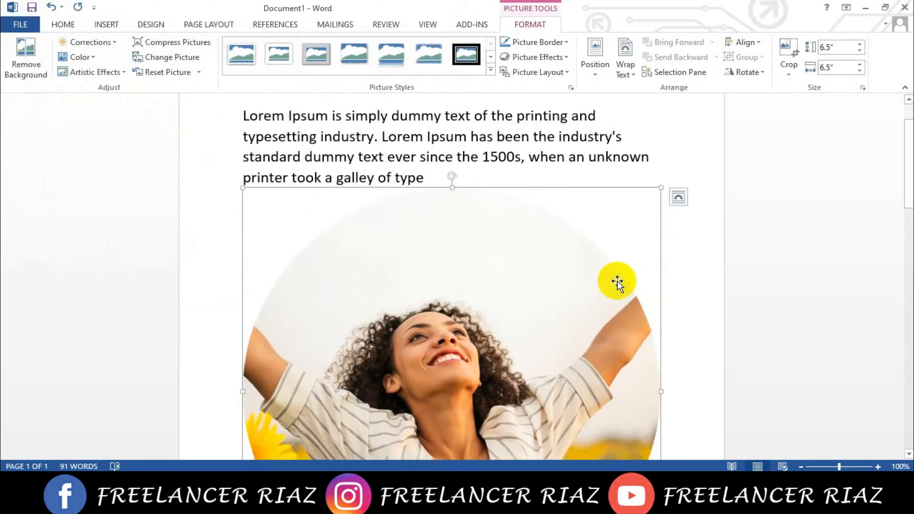
- Shrink the inserted picture proportionally to about 2.64" by 2.64"
{"action": "left_click_drag", "start_coordinate": [239, 185], "coordinate": [388, 318]}
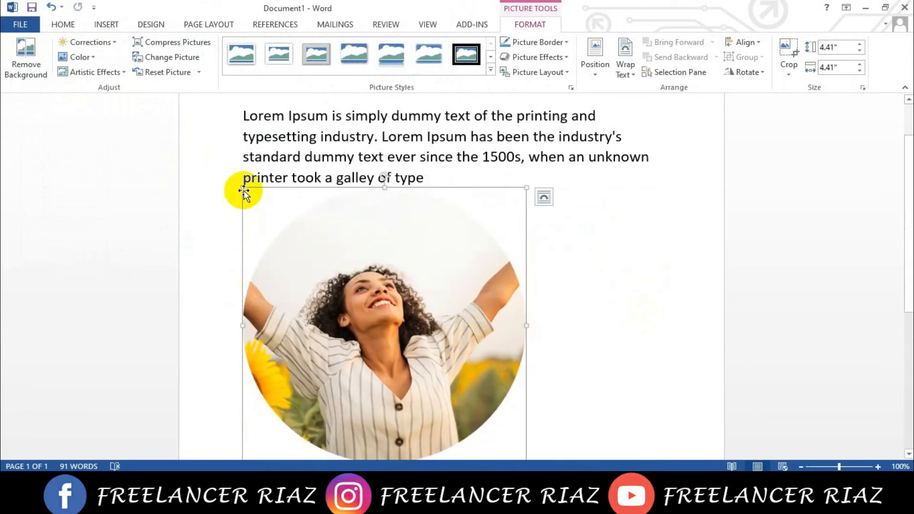
{"action": "left_click_drag", "start_coordinate": [247, 192], "coordinate": [363, 299]}
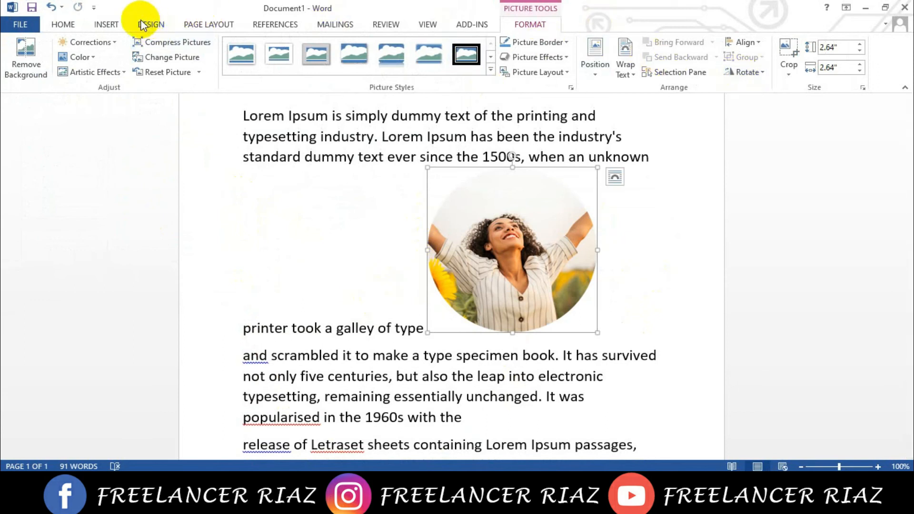
- Try to insert a new Adobe Photoshop Image 14 object into the document
{"action": "left_click", "coordinate": [114, 23]}
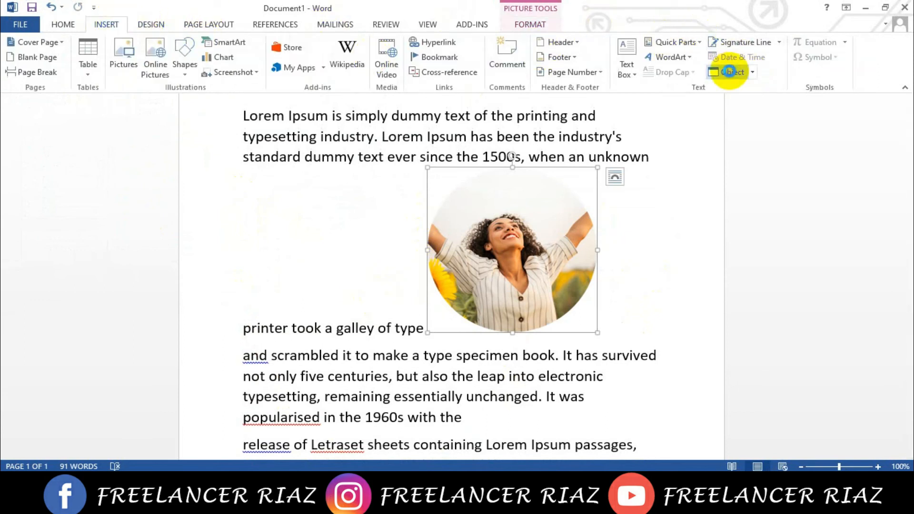
{"action": "left_click", "coordinate": [729, 71]}
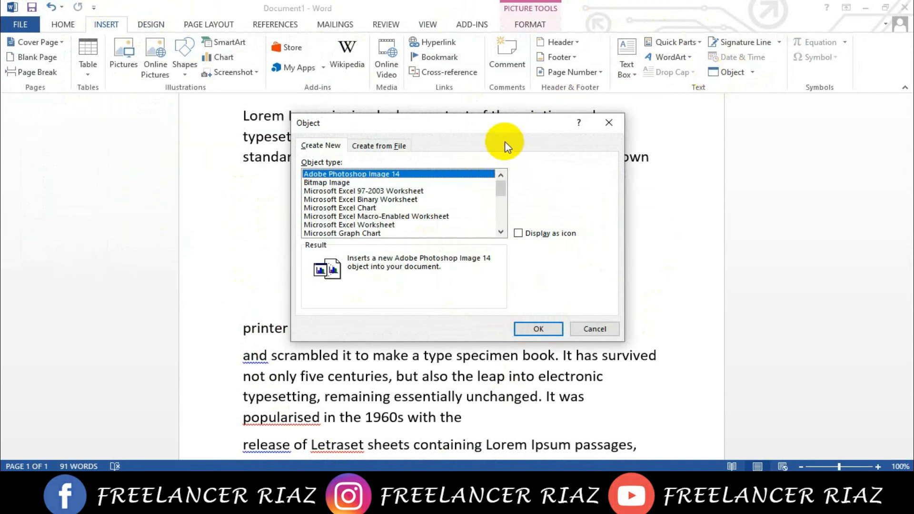
{"action": "left_click", "coordinate": [539, 329]}
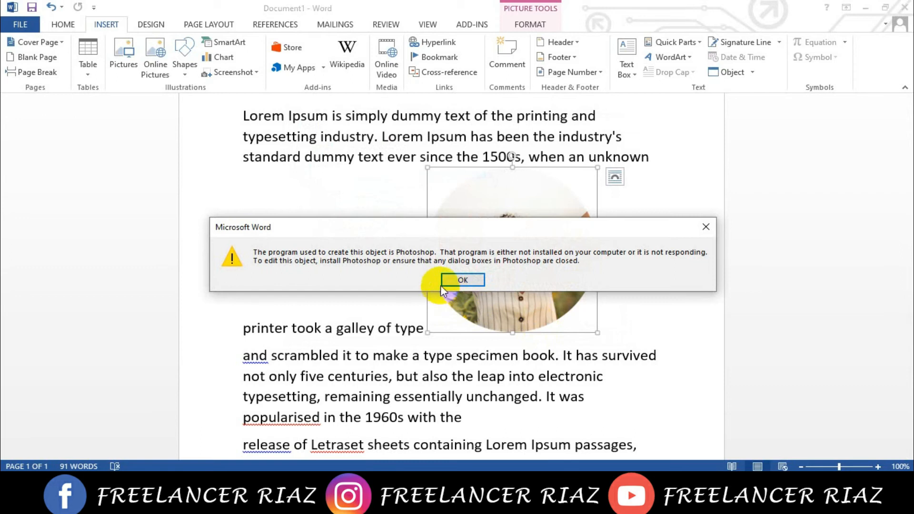
{"action": "left_click", "coordinate": [458, 280]}
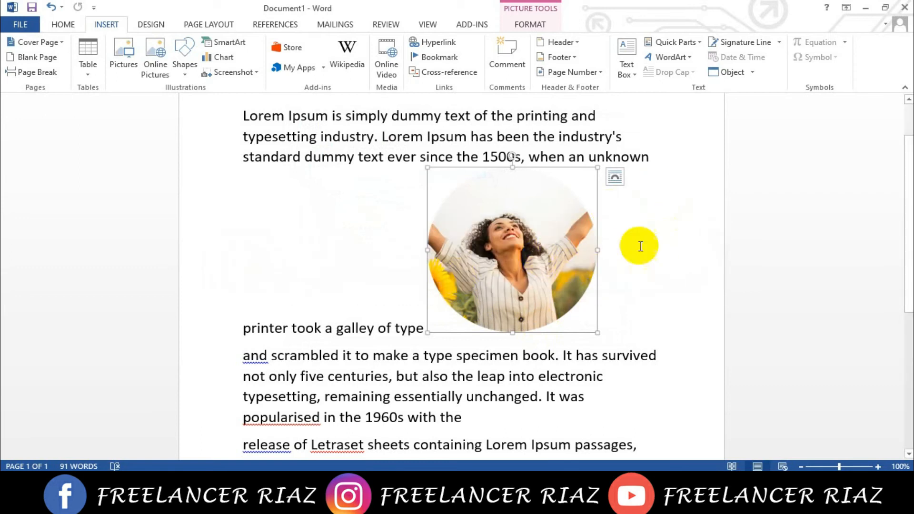
- Retry inserting a new Adobe Photoshop Image 14 object inside the first paragraph, at the second "Lorem"
{"action": "left_click", "coordinate": [399, 137]}
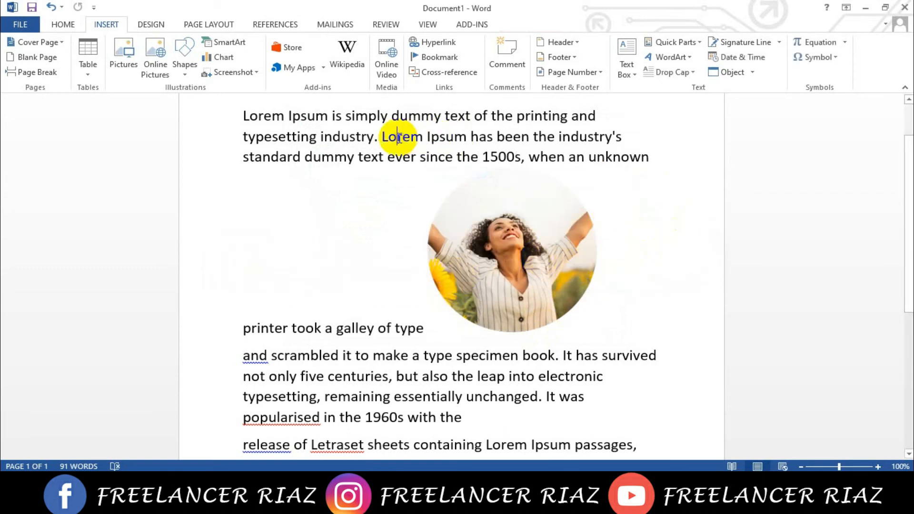
{"action": "left_click", "coordinate": [749, 73]}
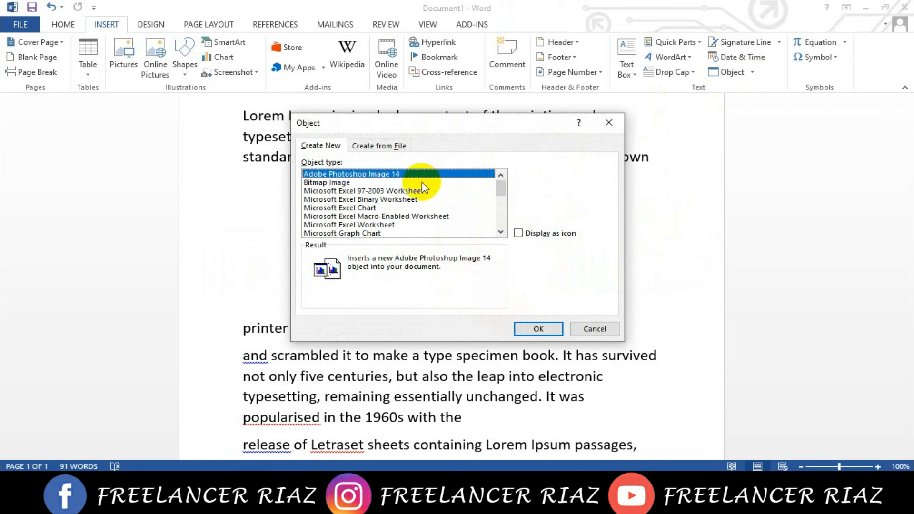
{"action": "left_click", "coordinate": [547, 328]}
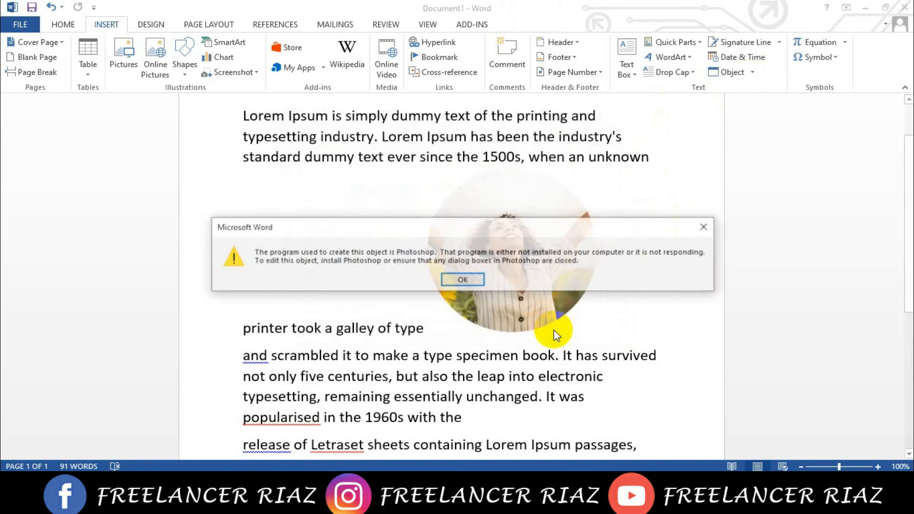
{"action": "left_click", "coordinate": [463, 280]}
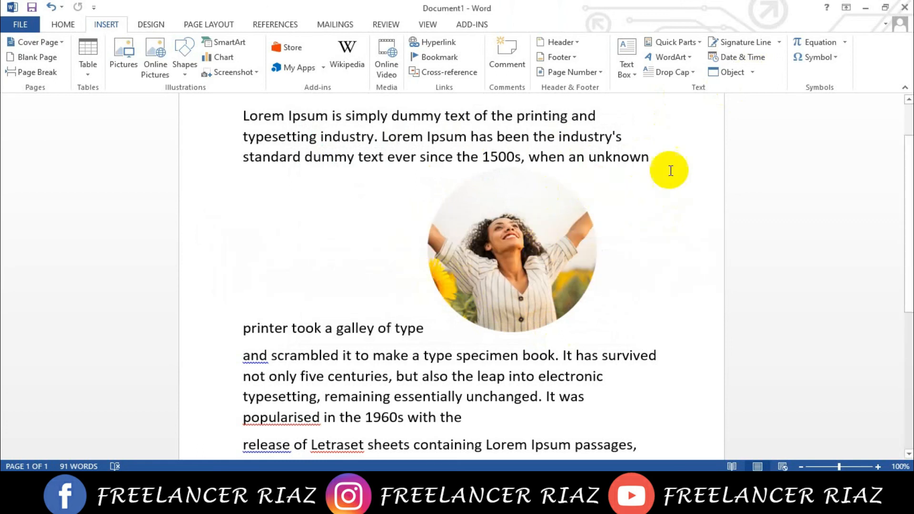
- Select the woman picture with Select Objects, set its wrapping to Behind Text and move it under the start of the second paragraph's lines
{"action": "left_click", "coordinate": [62, 25]}
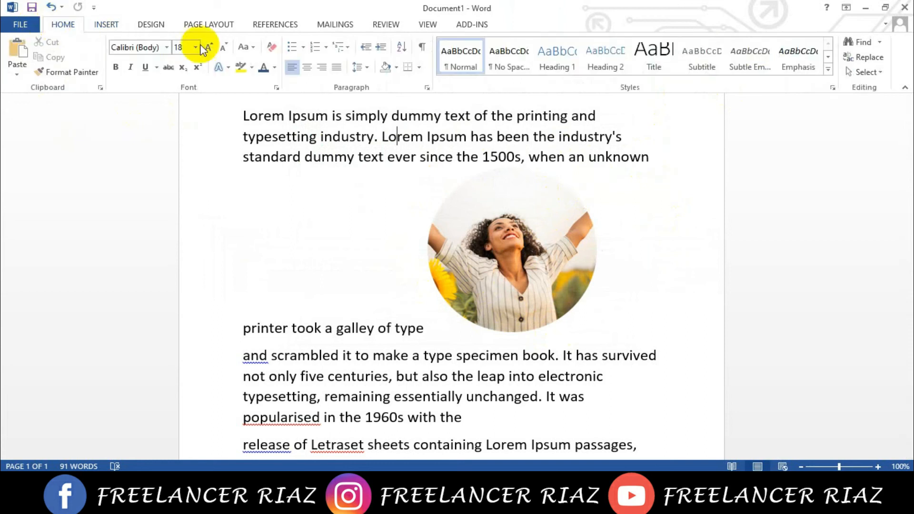
{"action": "left_click", "coordinate": [863, 72]}
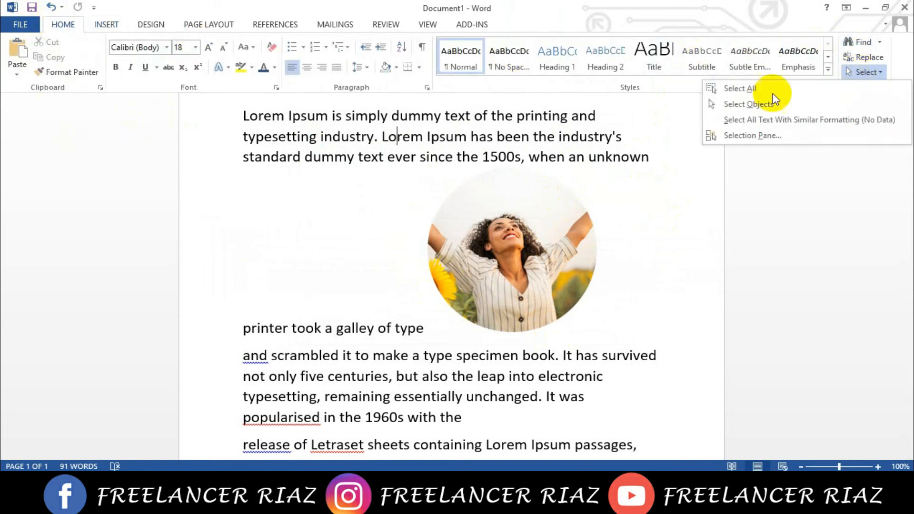
{"action": "left_click", "coordinate": [745, 105]}
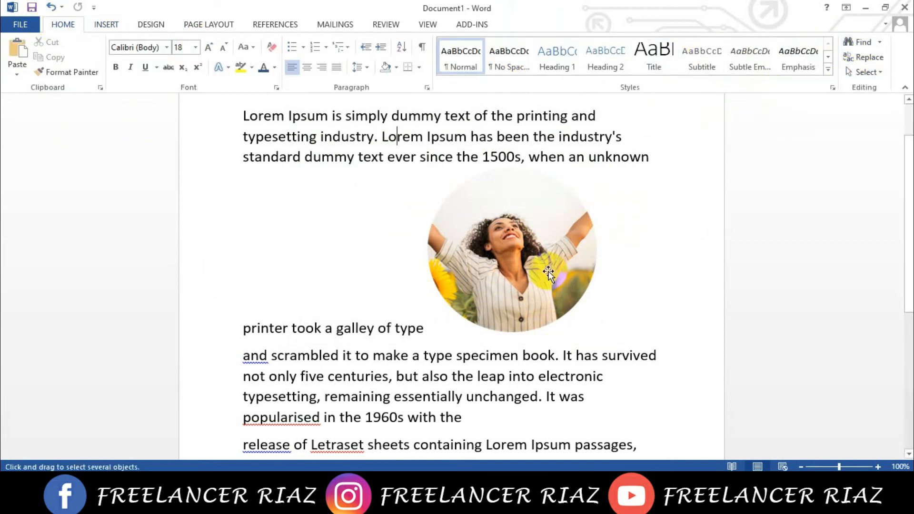
{"action": "left_click", "coordinate": [459, 198]}
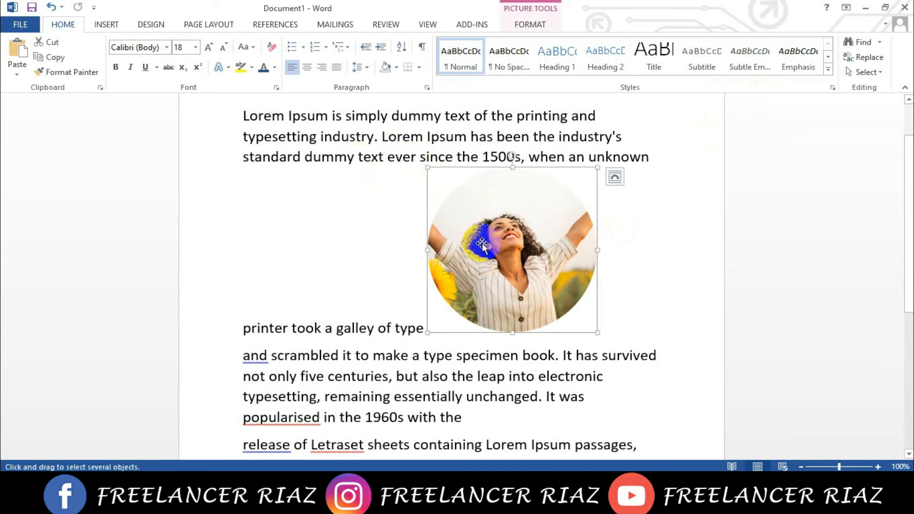
{"action": "left_click", "coordinate": [620, 181]}
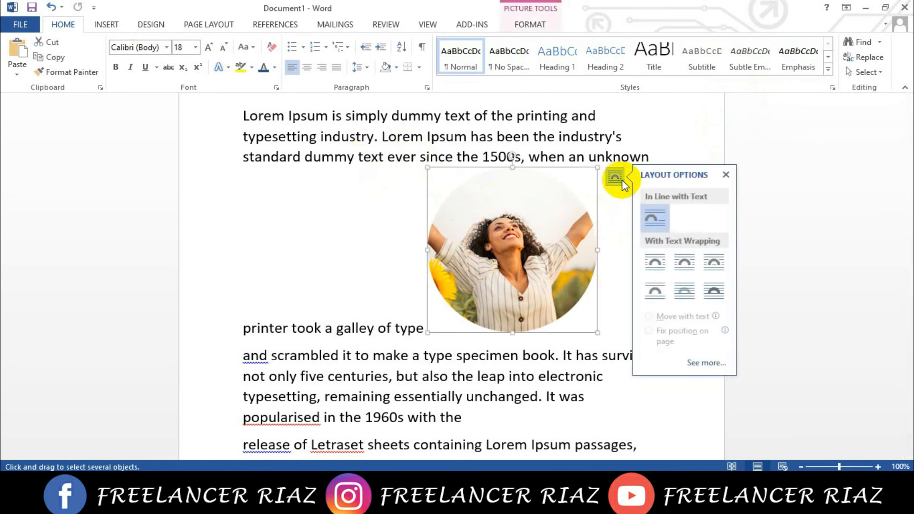
{"action": "left_click", "coordinate": [684, 290]}
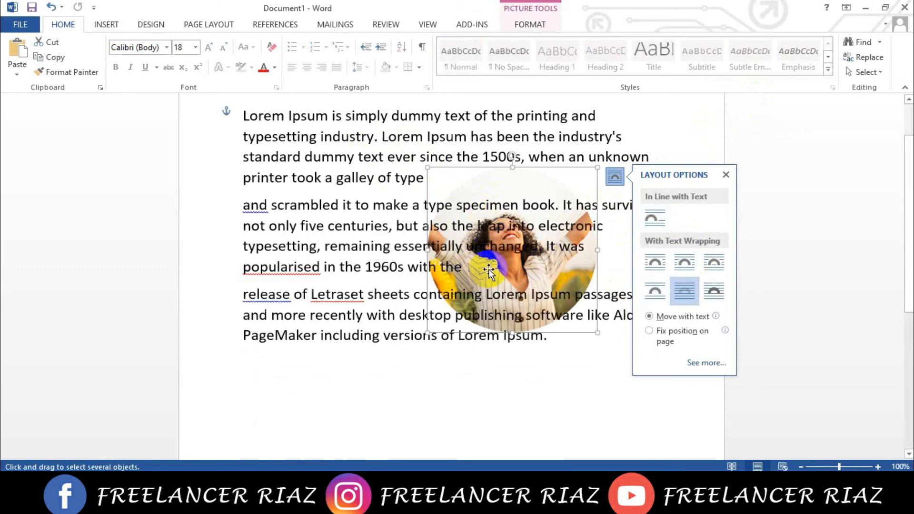
{"action": "left_click_drag", "start_coordinate": [489, 270], "coordinate": [331, 271]}
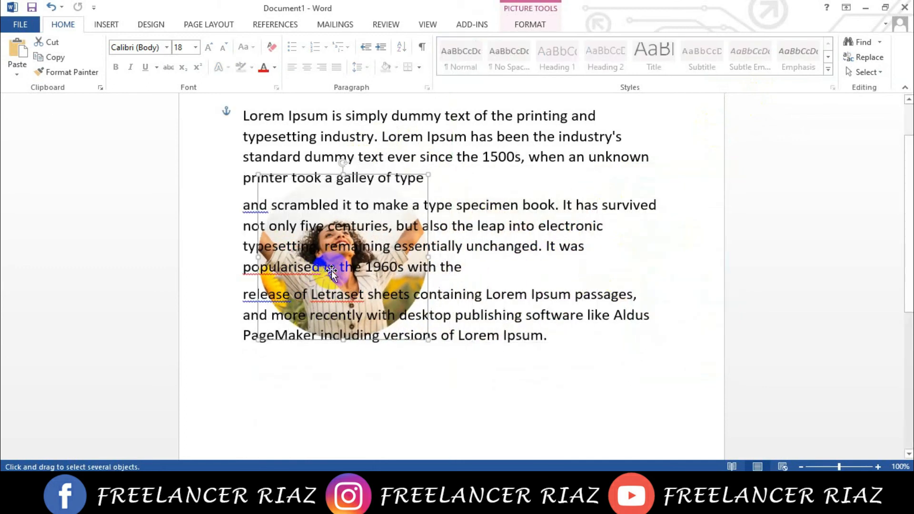
- Select all content, clear the selection and try to pick the picture behind the text with the normal text cursor
{"action": "left_click", "coordinate": [863, 72]}
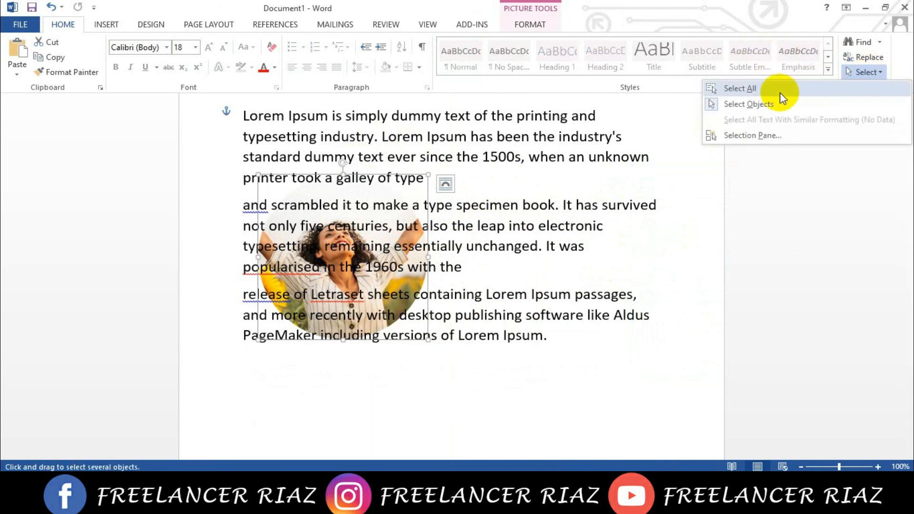
{"action": "left_click", "coordinate": [755, 91]}
{"action": "left_click", "coordinate": [662, 205]}
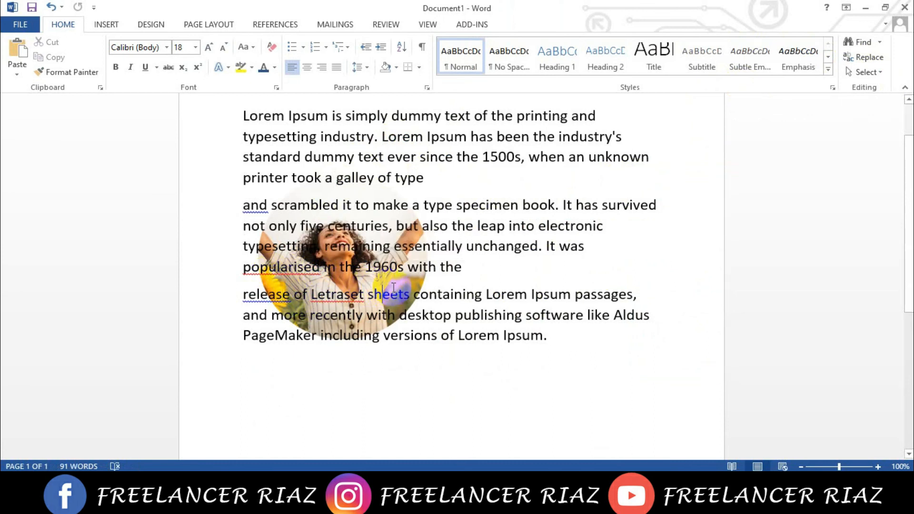
{"action": "left_click", "coordinate": [352, 177]}
{"action": "left_click", "coordinate": [292, 196]}
{"action": "left_click_drag", "start_coordinate": [297, 266], "coordinate": [283, 280]}
{"action": "left_click", "coordinate": [391, 288]}
- Select the picture behind the text using Select Objects and delete it
{"action": "left_click", "coordinate": [865, 72]}
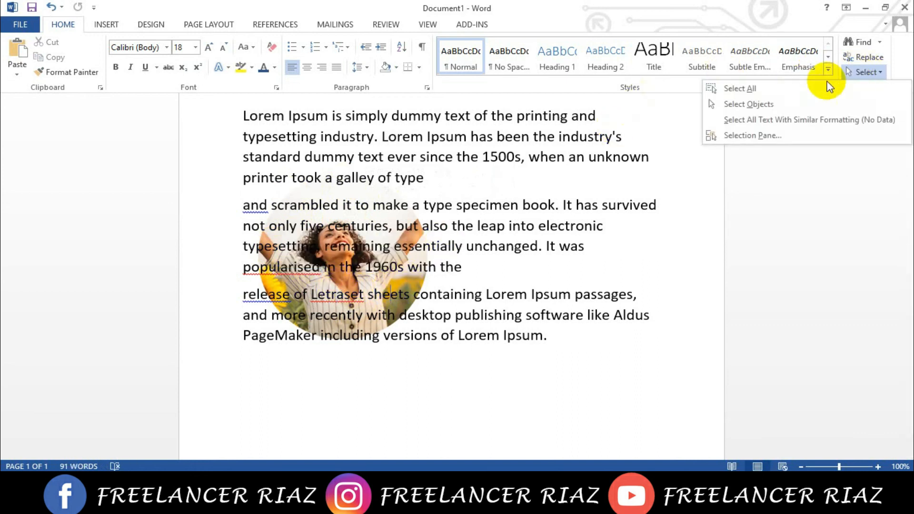
{"action": "left_click", "coordinate": [752, 105]}
{"action": "left_click", "coordinate": [336, 250]}
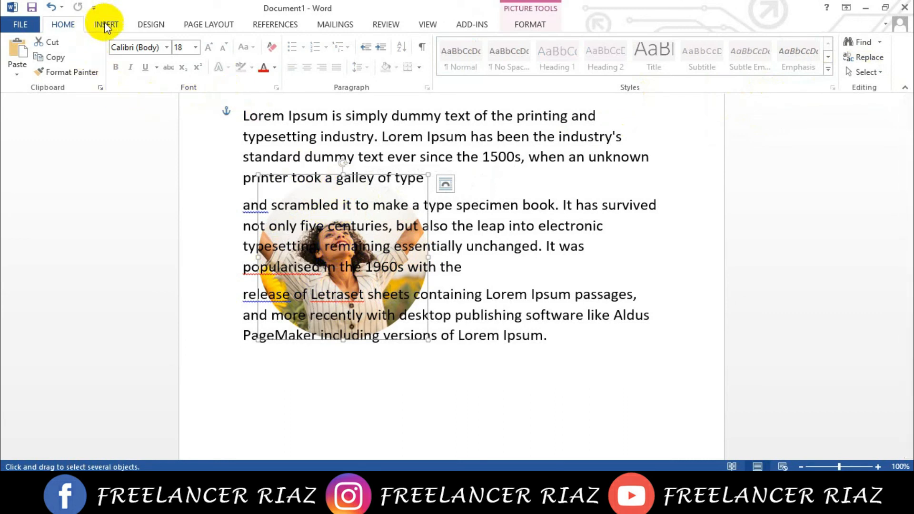
{"action": "key", "text": "Delete"}
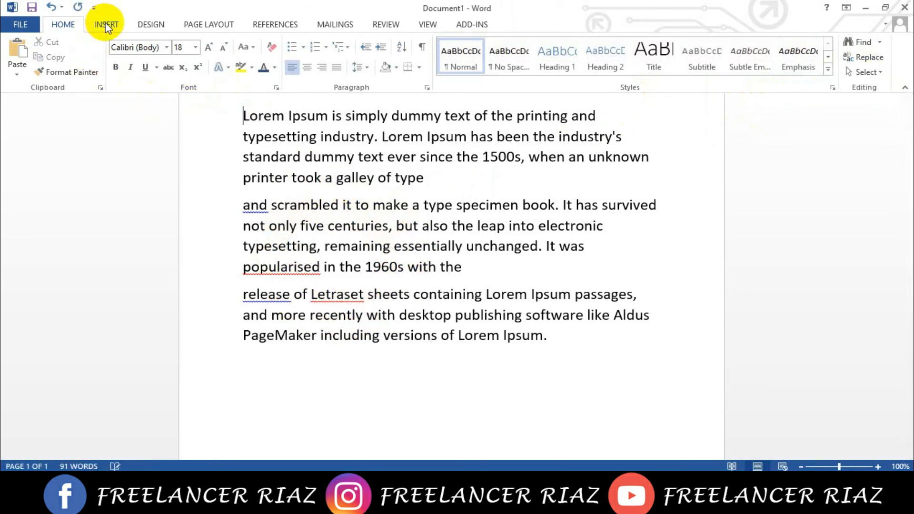
- Insert the built-in Expansion of a Sum equation at the start of the first paragraph
{"action": "left_click", "coordinate": [108, 25]}
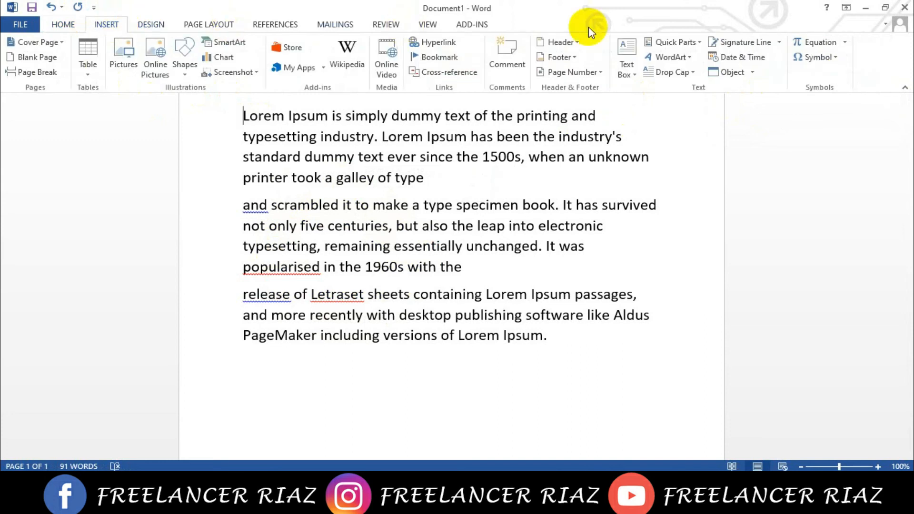
{"action": "left_click", "coordinate": [843, 43]}
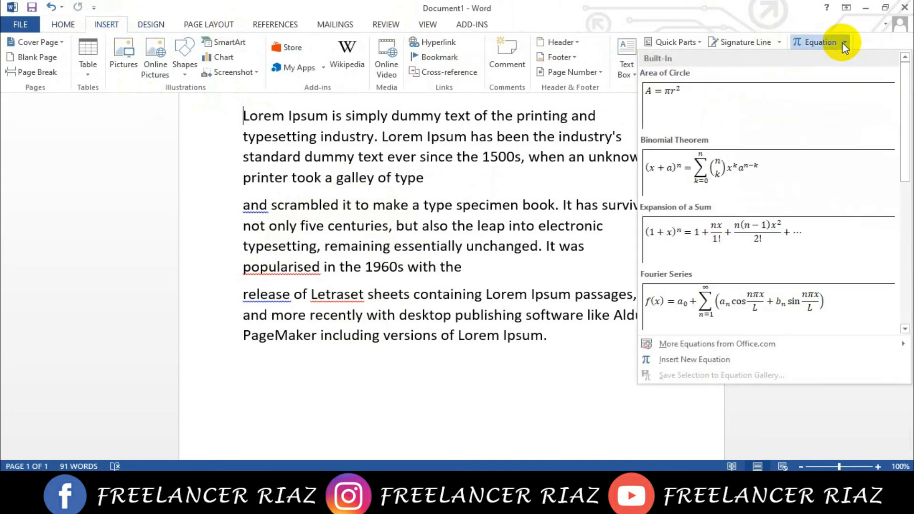
{"action": "left_click", "coordinate": [720, 240]}
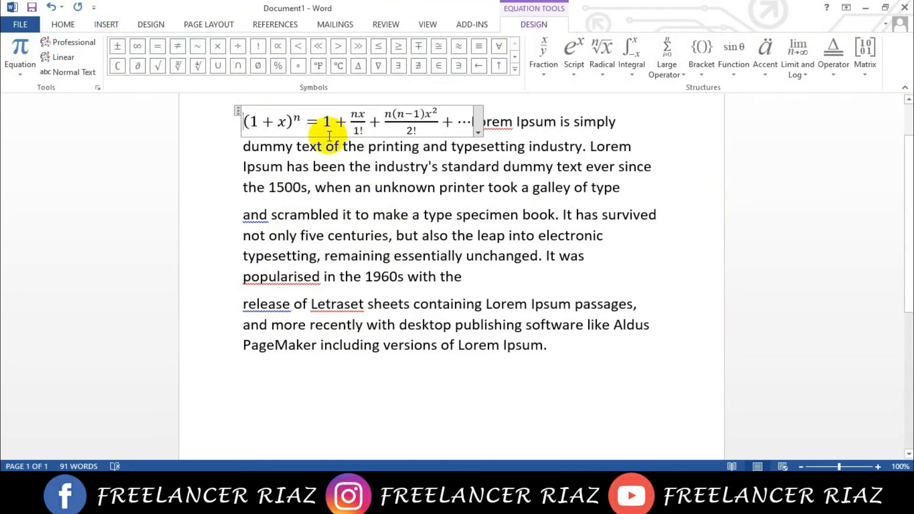
{"action": "left_click_drag", "start_coordinate": [250, 122], "coordinate": [415, 119]}
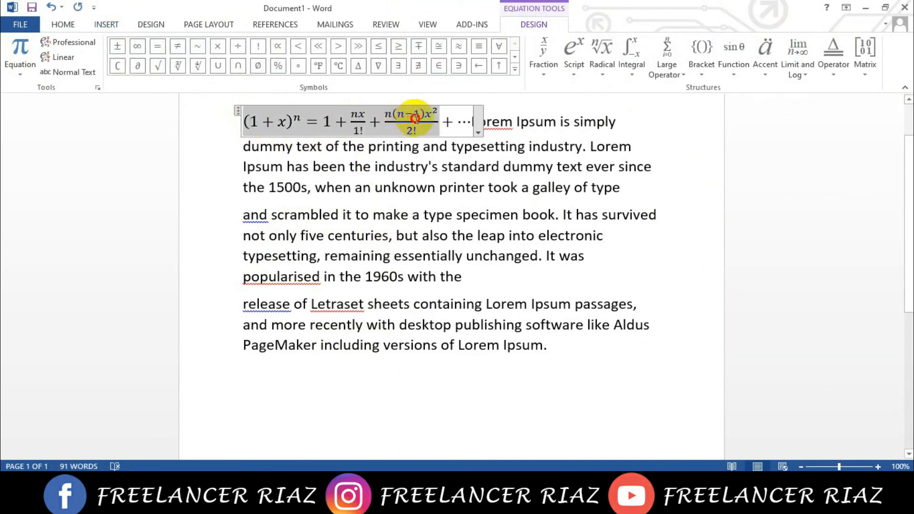
{"action": "left_click", "coordinate": [435, 121]}
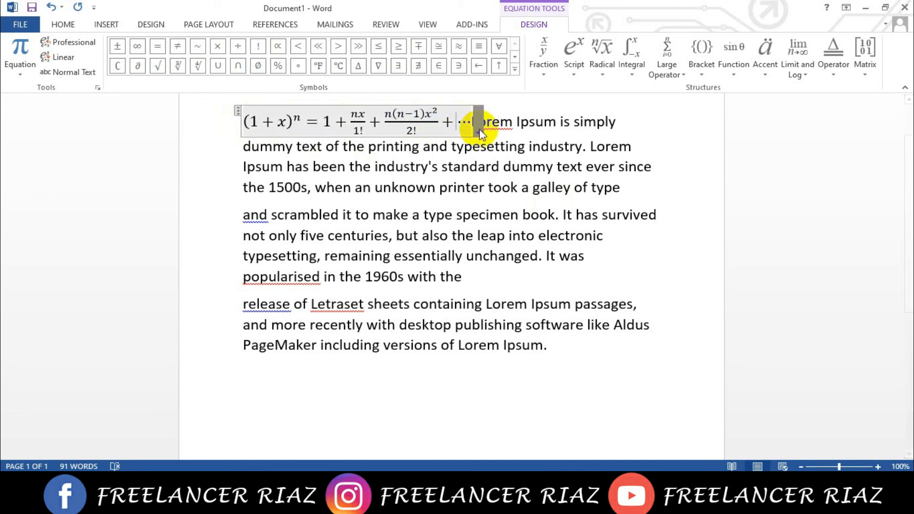
- Convert the equation to Linear format and delete its trailing "+ ⋯" terms
{"action": "left_click", "coordinate": [477, 133]}
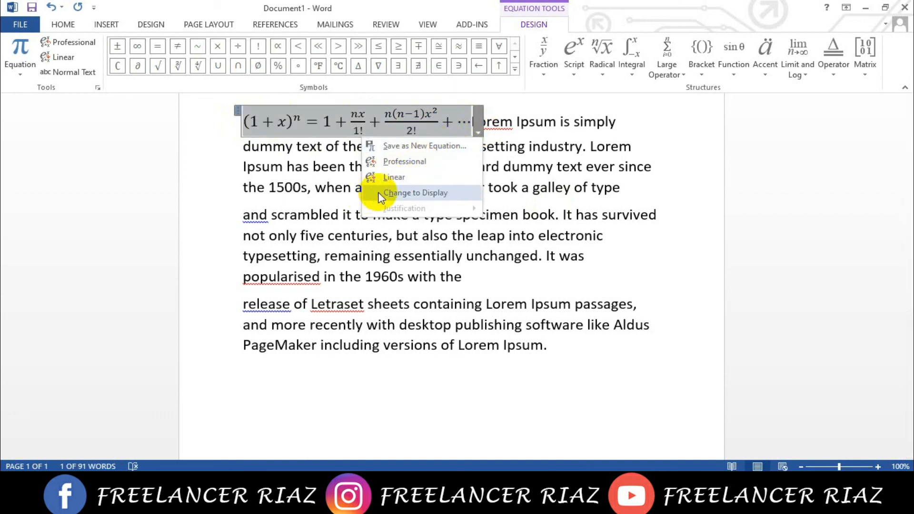
{"action": "left_click", "coordinate": [407, 178]}
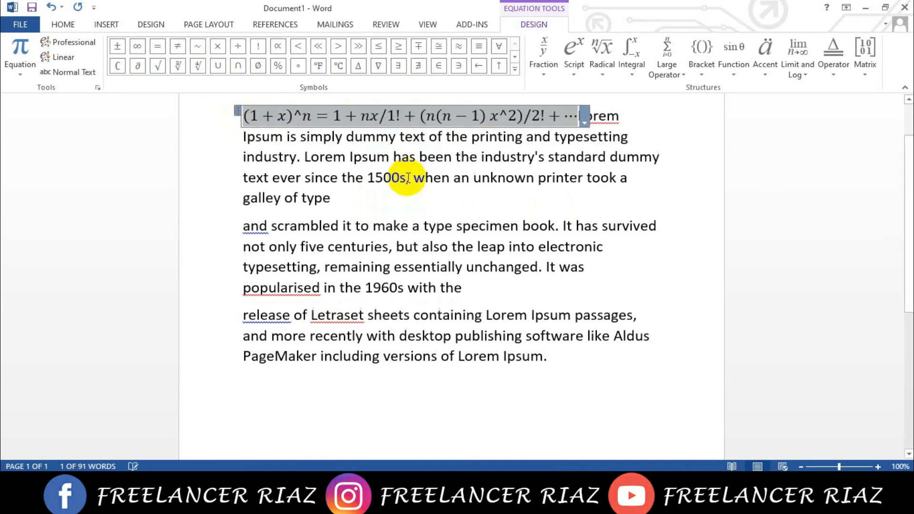
{"action": "left_click", "coordinate": [577, 118]}
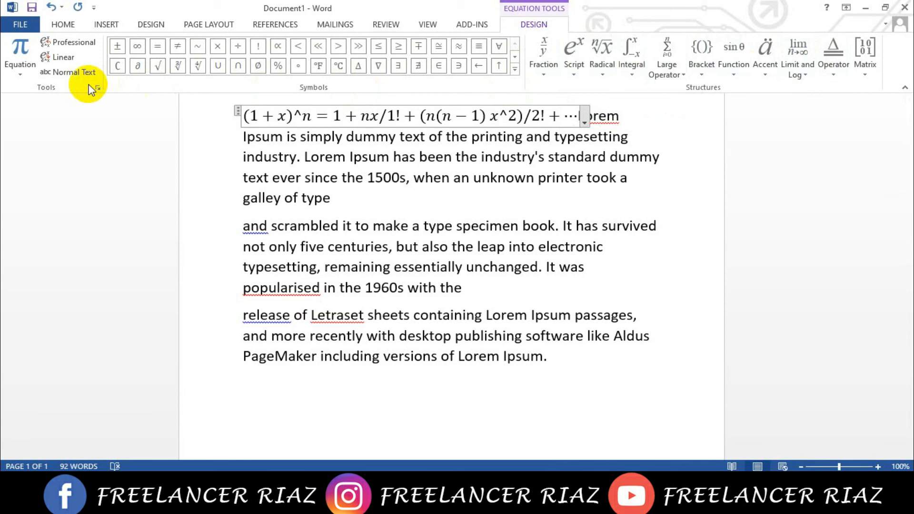
{"action": "key", "text": "BackSpace"}
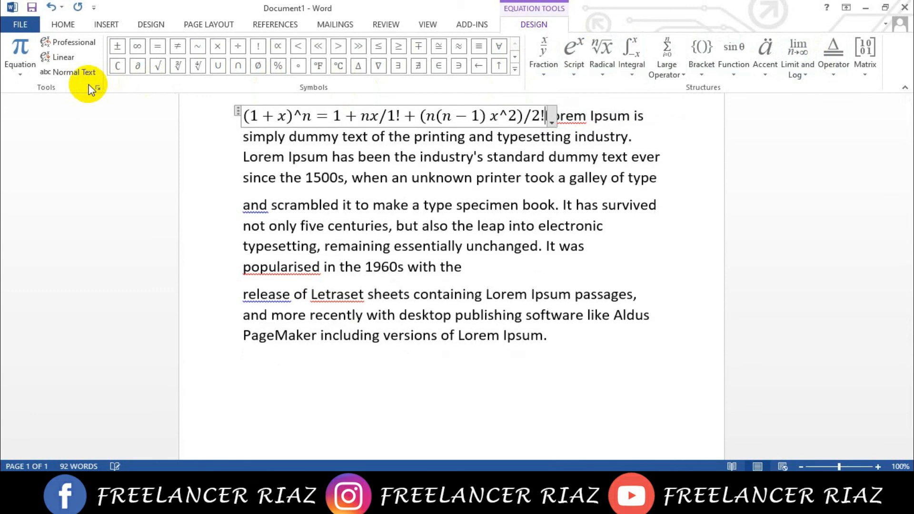
- Undo the equation work and the picture deletion, and delete the picture again
{"action": "key", "text": "ctrl+z"}
{"action": "key", "text": "ctrl+z"}
{"action": "key", "text": "ctrl+z"}
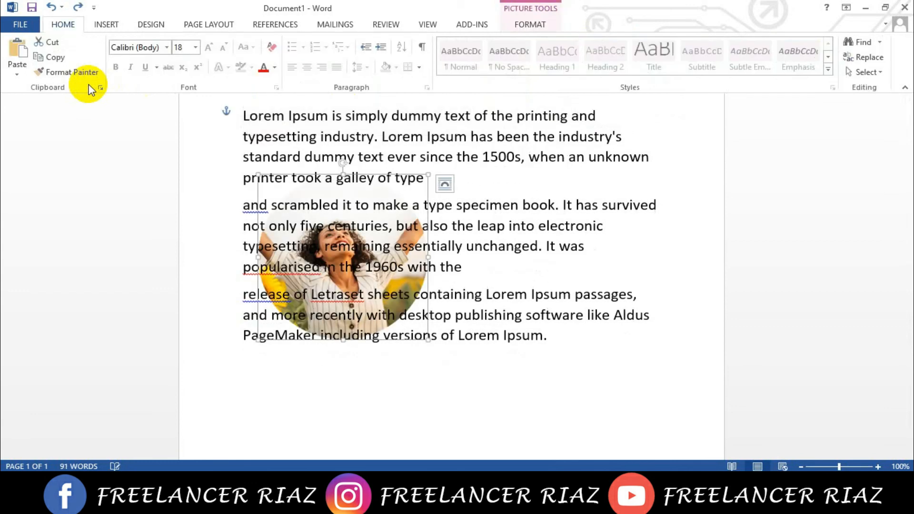
{"action": "key", "text": "Delete"}
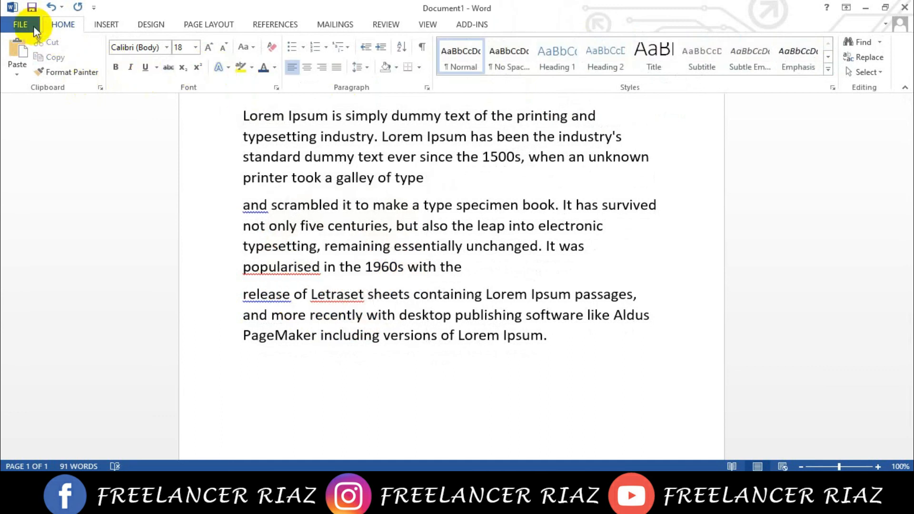
- Open the full symbol collection and show the characters of the Haettenschweiler font
{"action": "left_click", "coordinate": [104, 29]}
{"action": "left_click", "coordinate": [832, 59]}
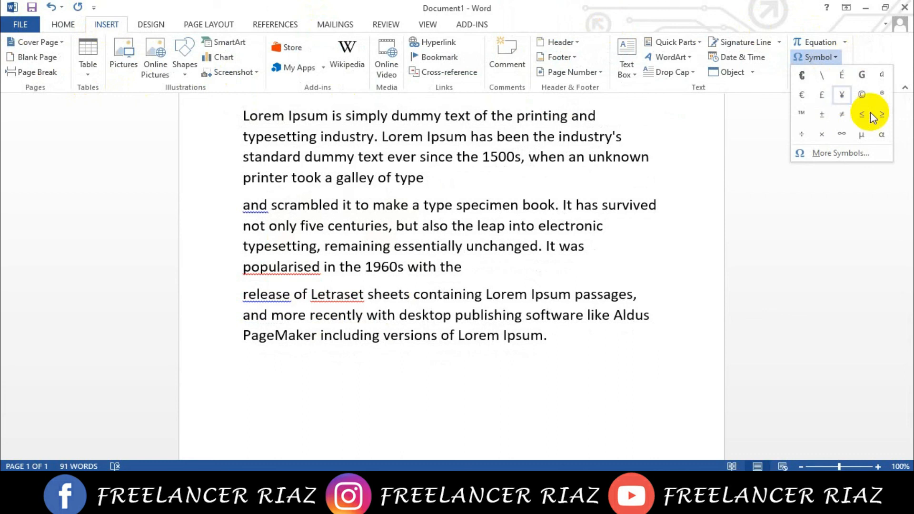
{"action": "left_click", "coordinate": [835, 153]}
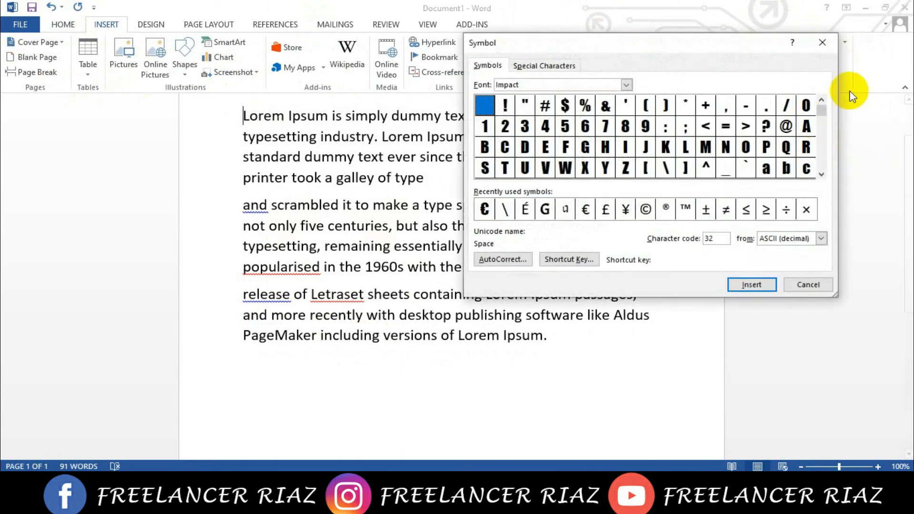
{"action": "left_click", "coordinate": [627, 84]}
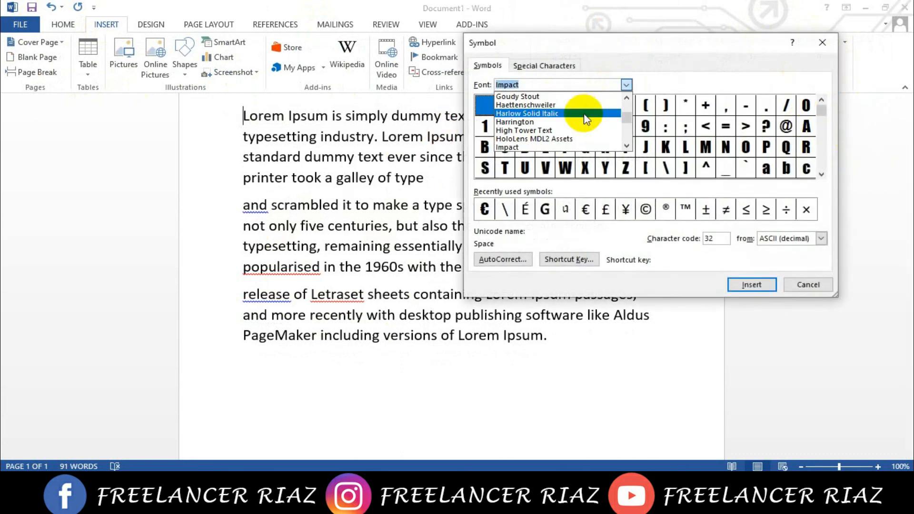
{"action": "left_click", "coordinate": [525, 105]}
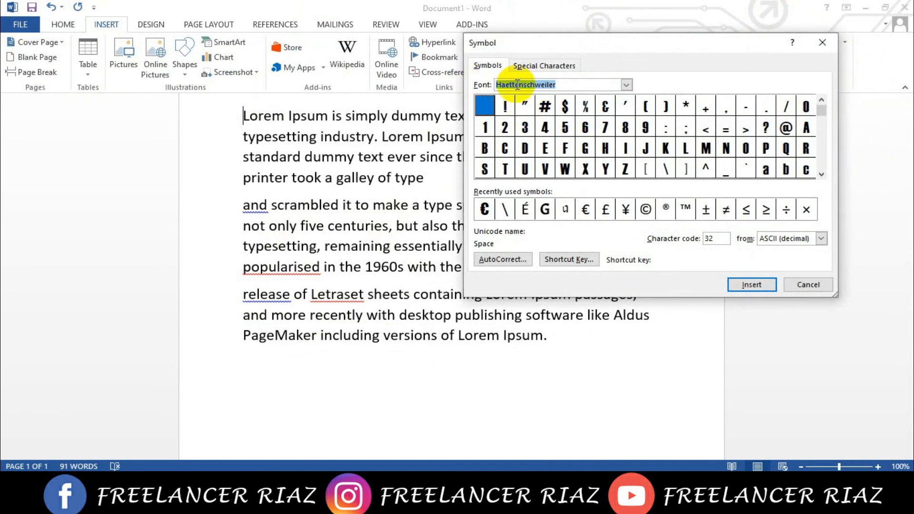
- Browse the symbols of other fonts, including Goudy Old Style and GoraiMJ, and view the list of special characters
{"action": "left_click", "coordinate": [626, 85]}
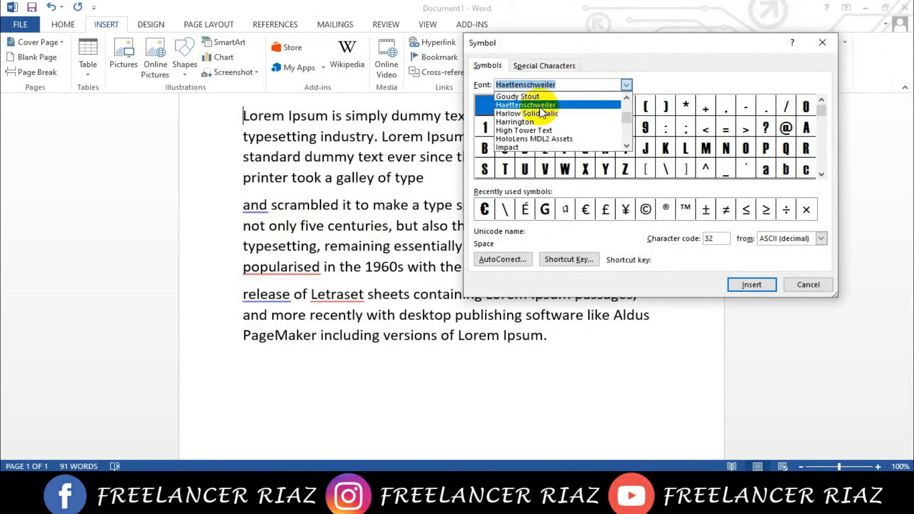
{"action": "left_click", "coordinate": [529, 114]}
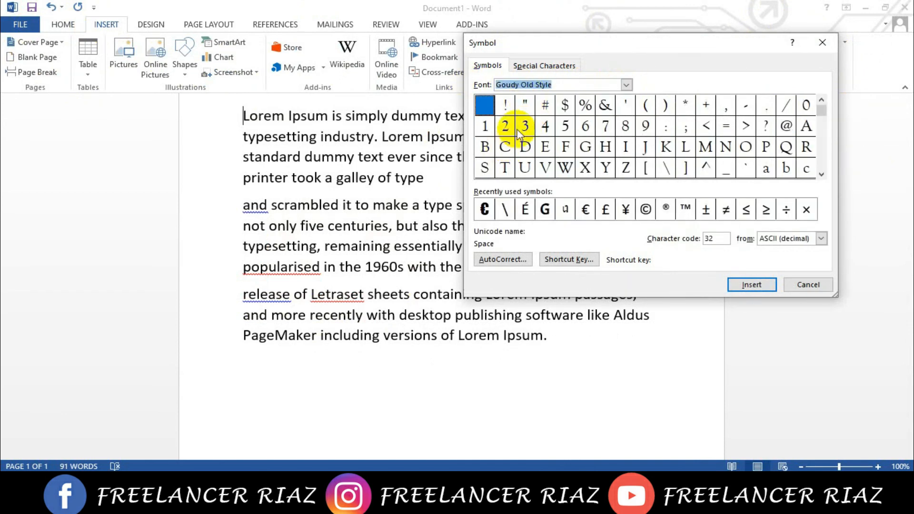
{"action": "left_click", "coordinate": [628, 86]}
{"action": "left_click", "coordinate": [528, 104]}
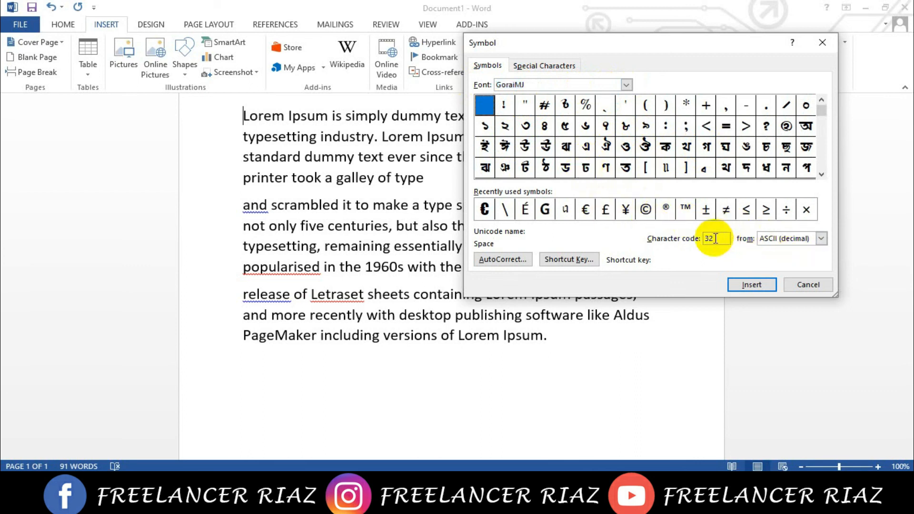
{"action": "left_click", "coordinate": [553, 66]}
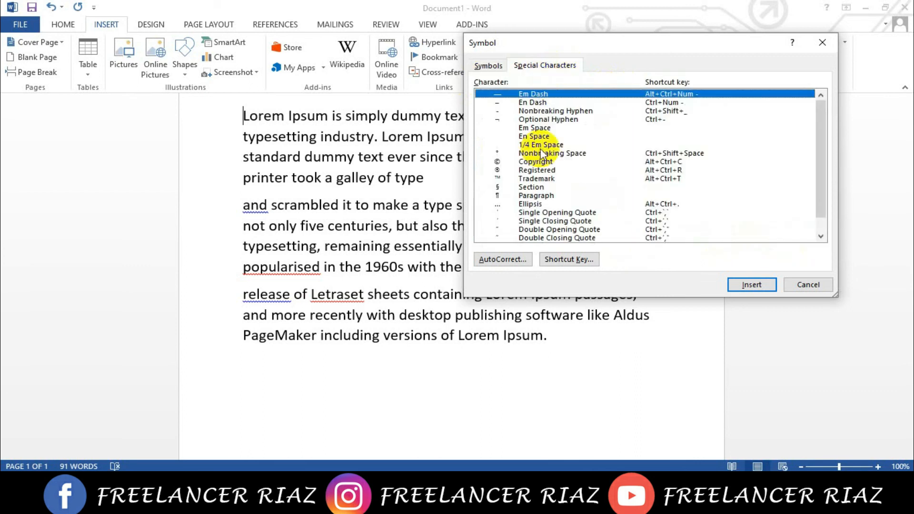
- Insert the Single Closing Quote and Em Dash special characters at the start of the first paragraph
{"action": "scroll", "coordinate": [529, 185], "scroll_direction": "down", "scroll_amount": 1}
{"action": "scroll", "coordinate": [530, 203], "scroll_direction": "up", "scroll_amount": 1}
{"action": "left_click", "coordinate": [535, 222]}
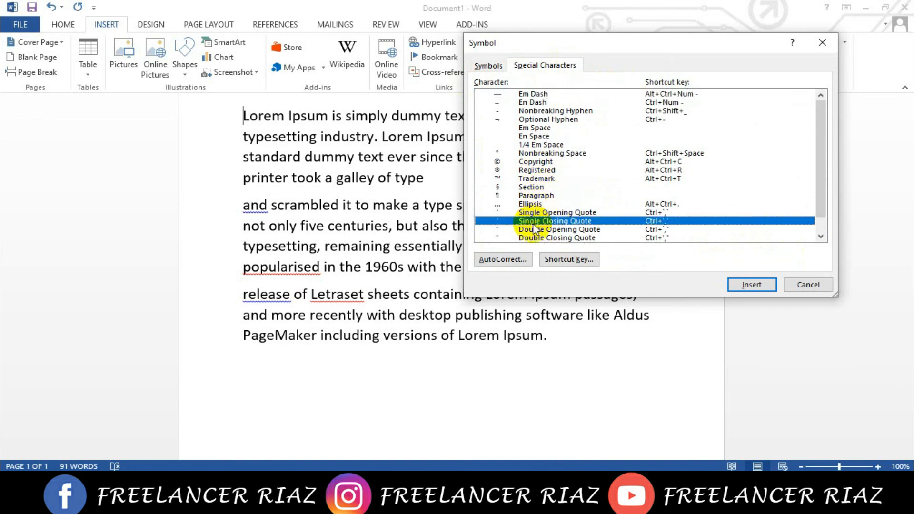
{"action": "left_click", "coordinate": [746, 283]}
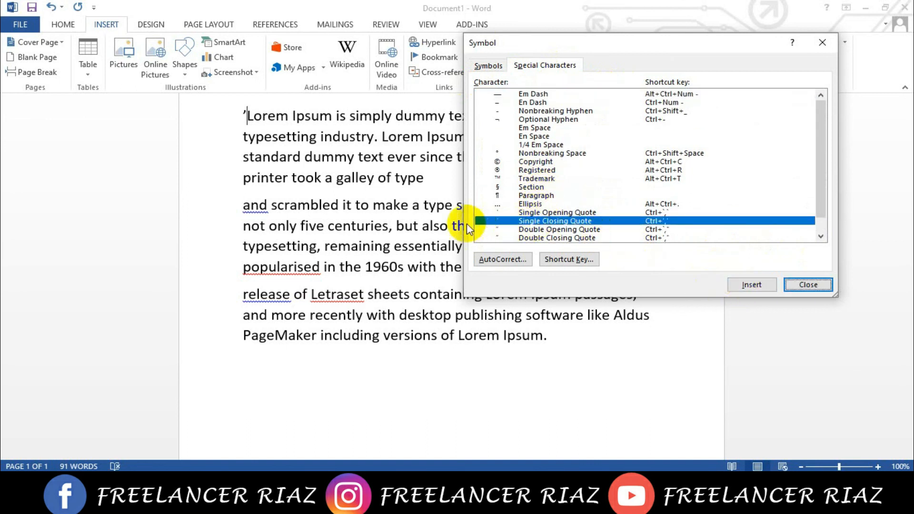
{"action": "scroll", "coordinate": [543, 138], "scroll_direction": "down", "scroll_amount": 1}
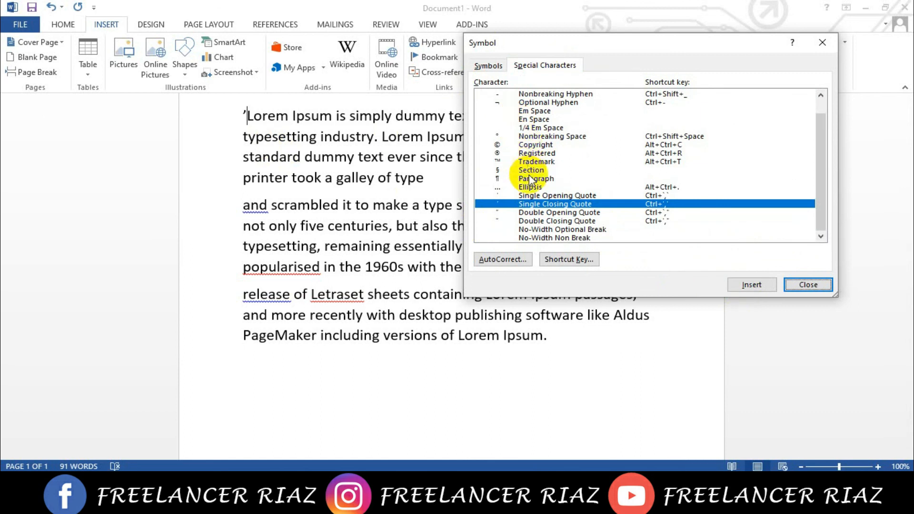
{"action": "scroll", "coordinate": [523, 164], "scroll_direction": "up", "scroll_amount": 1}
{"action": "left_click", "coordinate": [531, 95]}
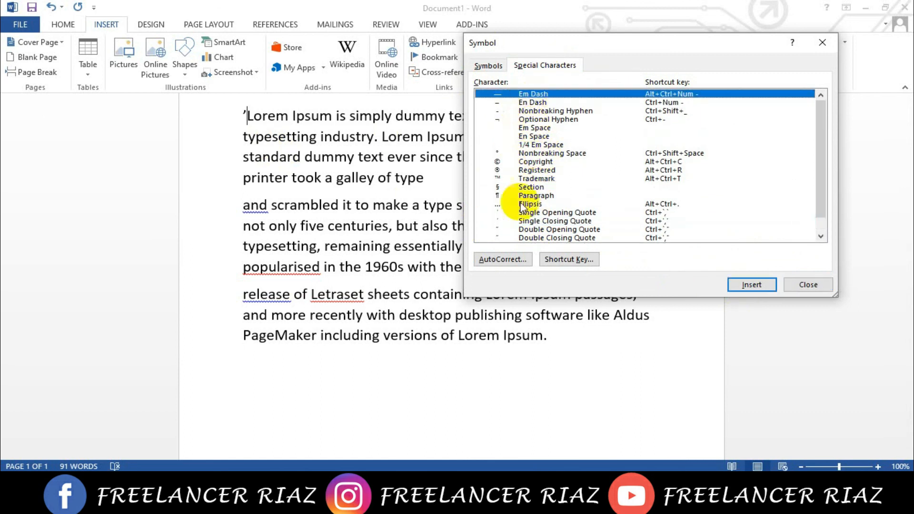
{"action": "left_click", "coordinate": [734, 285]}
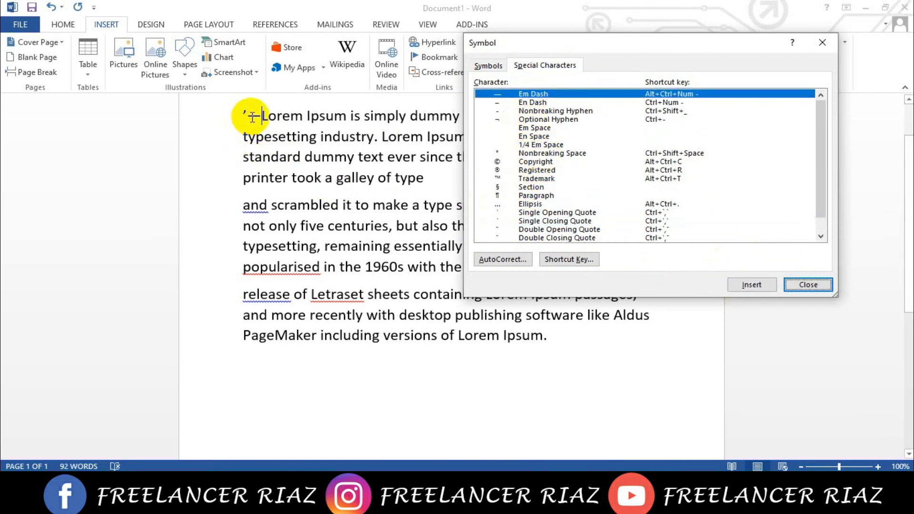
- Return to the font symbols and examine the AutoCorrect replacement list, selecting the "advanage" entry before accepting the options
{"action": "left_click", "coordinate": [482, 65]}
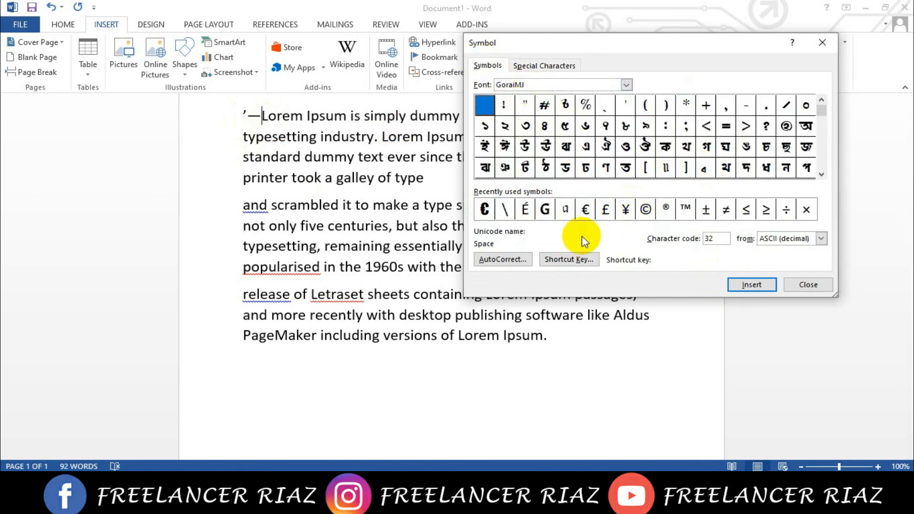
{"action": "left_click", "coordinate": [513, 263]}
{"action": "scroll", "coordinate": [377, 286], "scroll_direction": "down", "scroll_amount": 3}
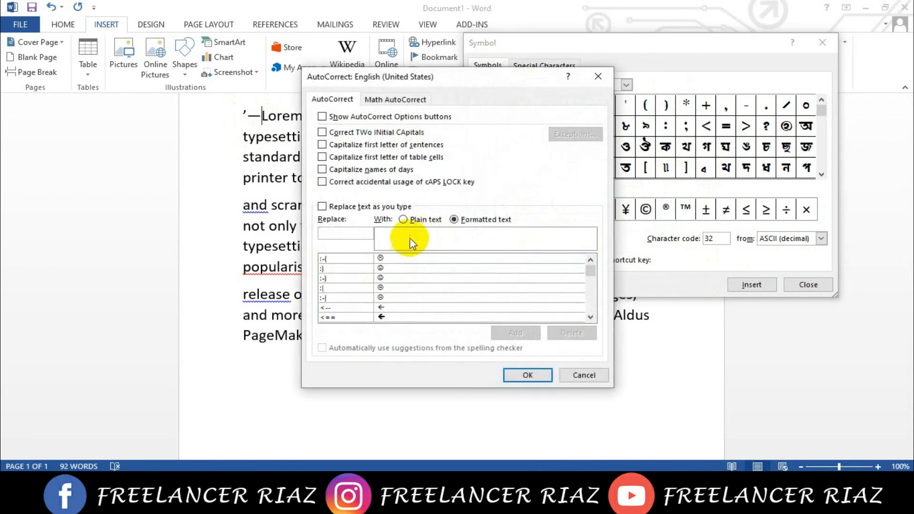
{"action": "scroll", "coordinate": [415, 284], "scroll_direction": "down", "scroll_amount": 20}
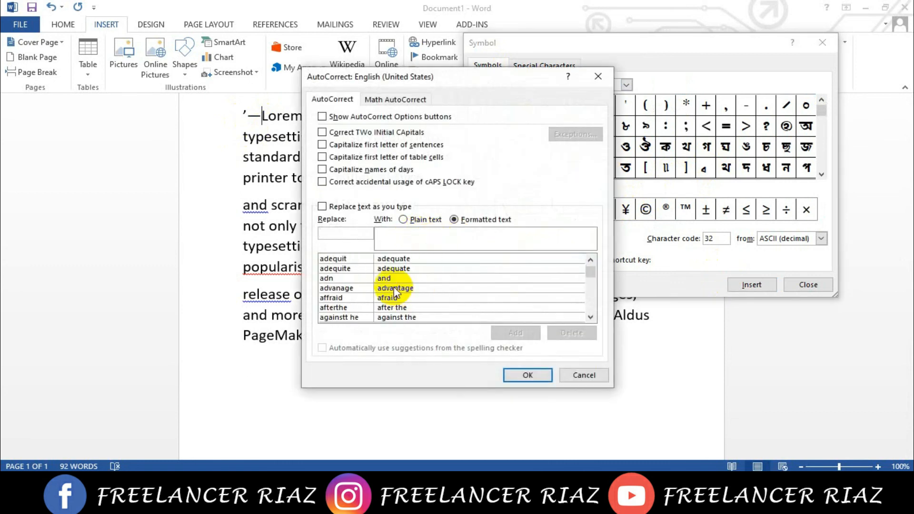
{"action": "left_click", "coordinate": [381, 289]}
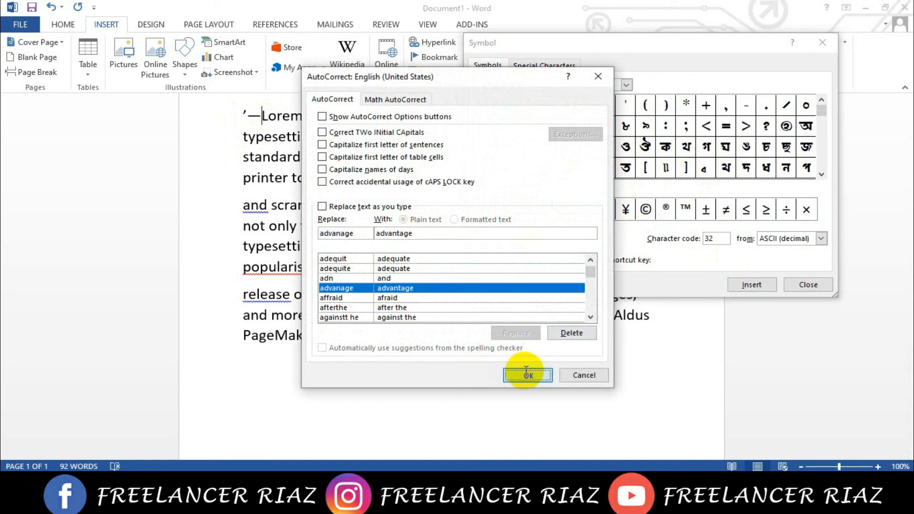
{"action": "left_click", "coordinate": [528, 374]}
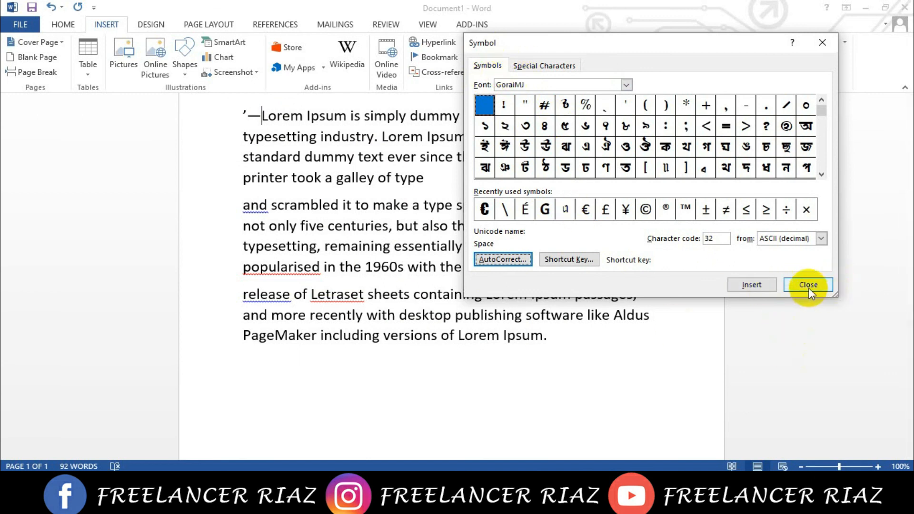
- Insert the GoraiMJ symbol with character code 78 after the em dash and close the symbol collection
{"action": "left_click", "coordinate": [707, 151]}
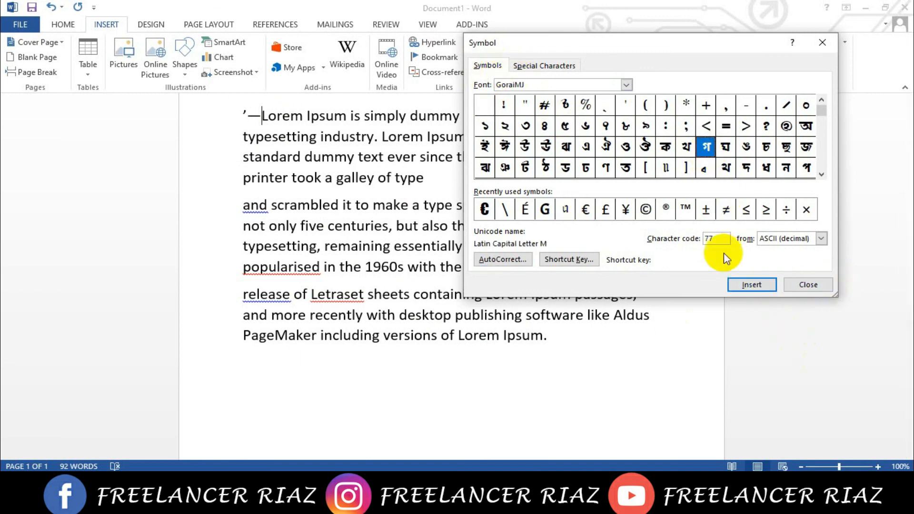
{"action": "double_click", "coordinate": [726, 148]}
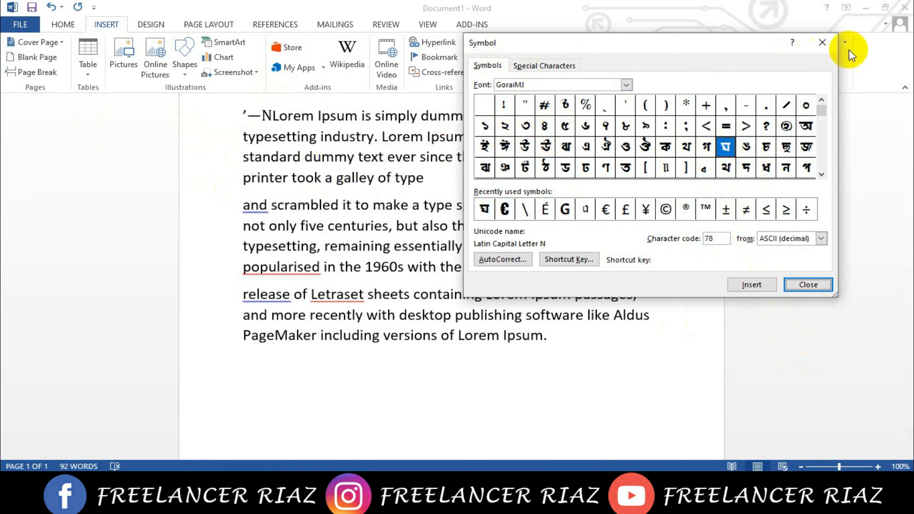
{"action": "left_click", "coordinate": [833, 44]}
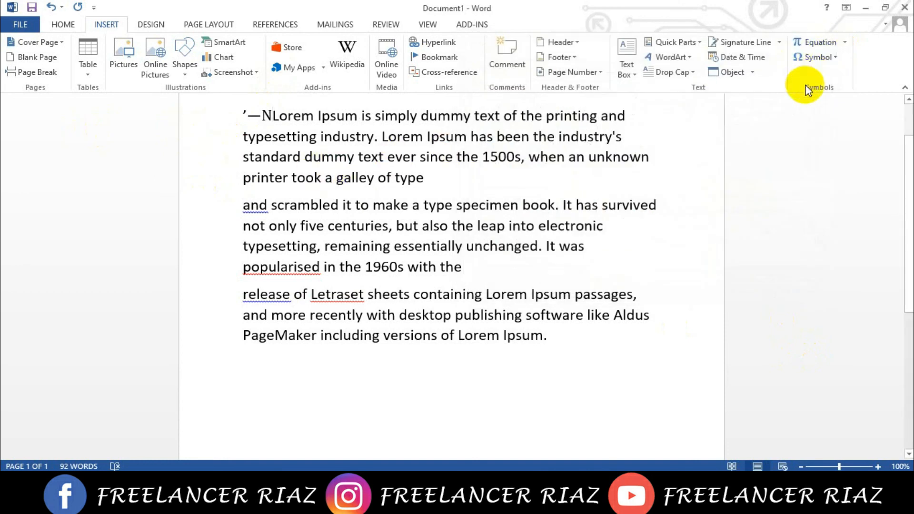